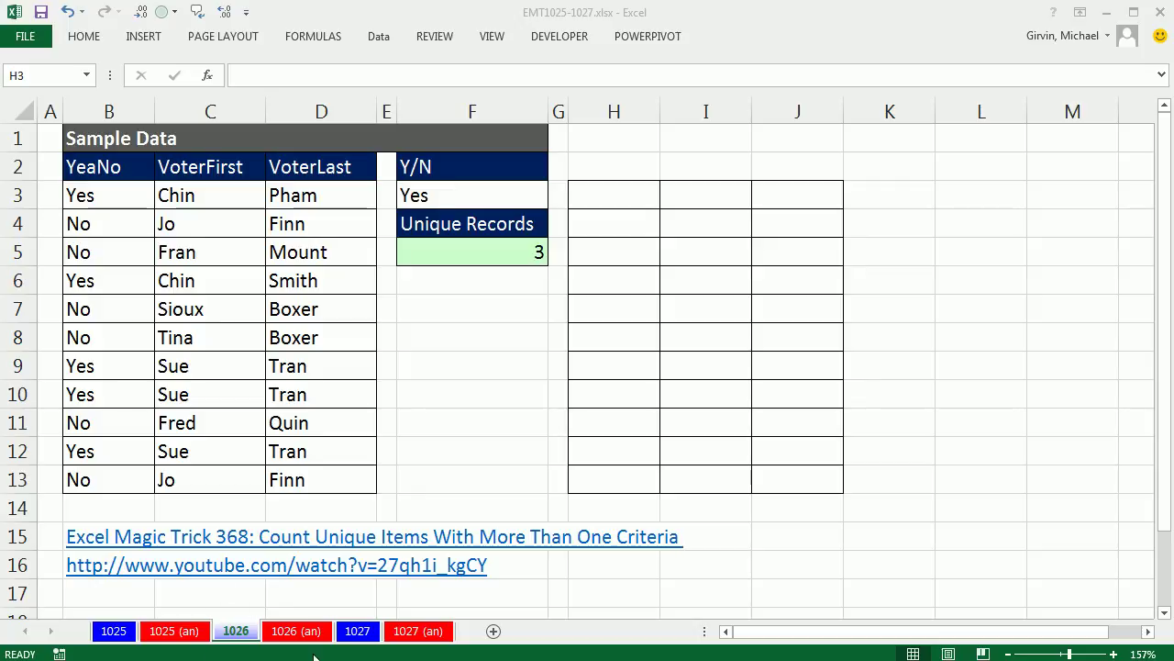
Examine the distinct Yes records in rows 3, 6 and 9, the unique-count array formula in F5, and the empty grid H3:J13
{"action": "left_click", "coordinate": [595, 27]}
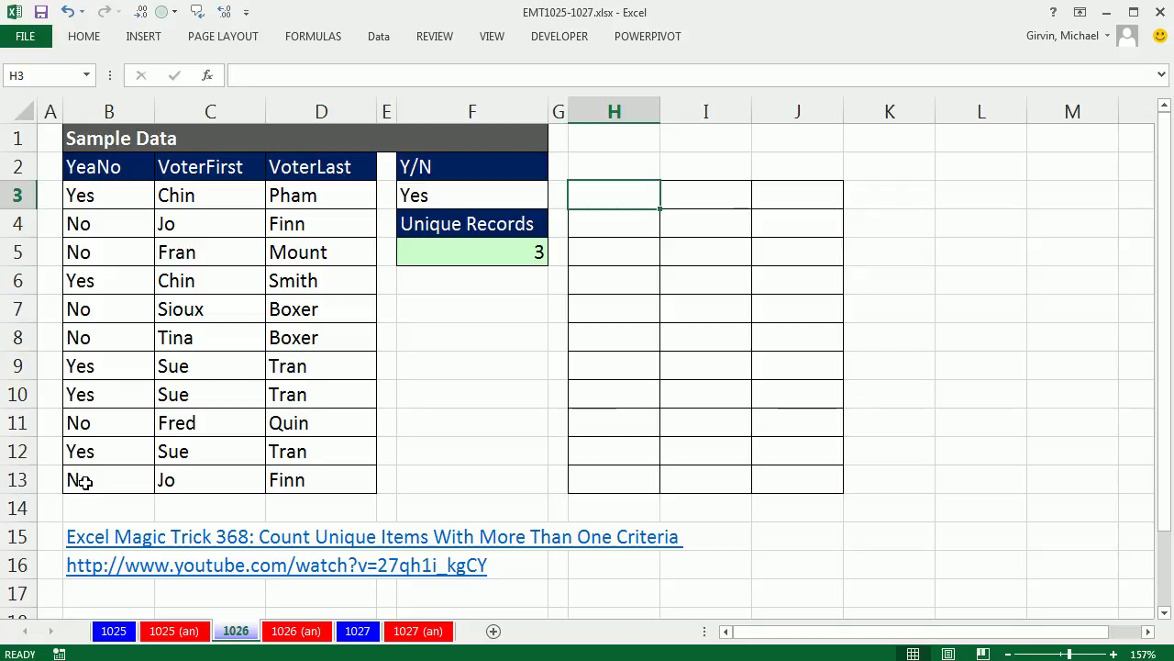
{"action": "left_click_drag", "start_coordinate": [125, 370], "coordinate": [293, 397]}
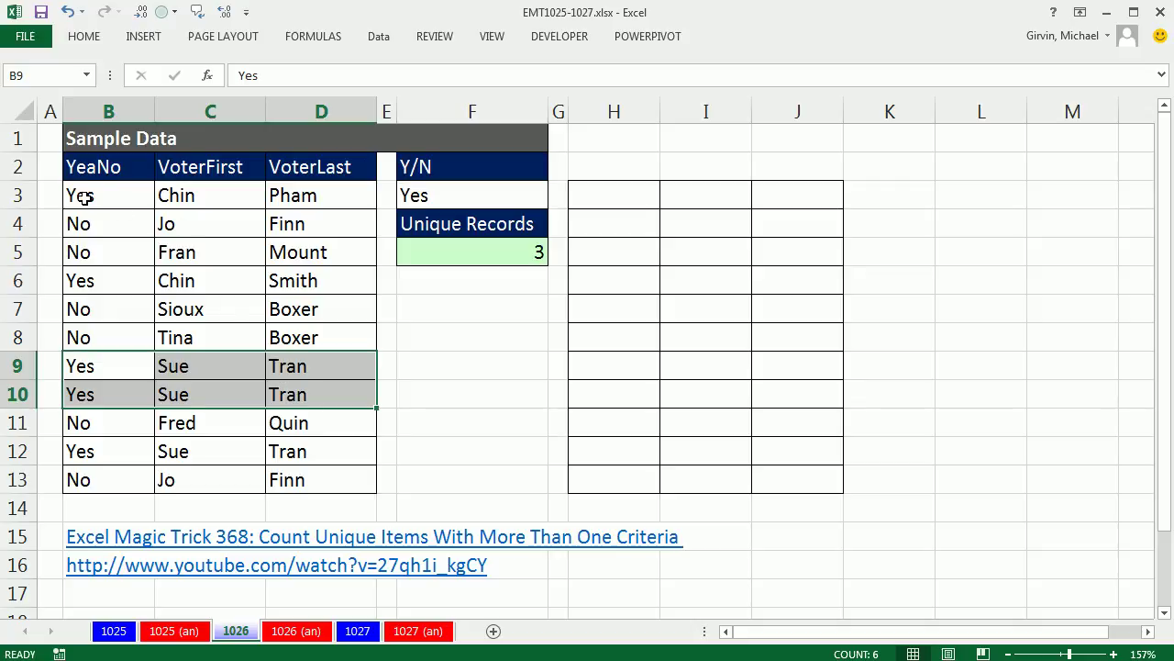
{"action": "left_click_drag", "start_coordinate": [82, 197], "coordinate": [324, 202]}
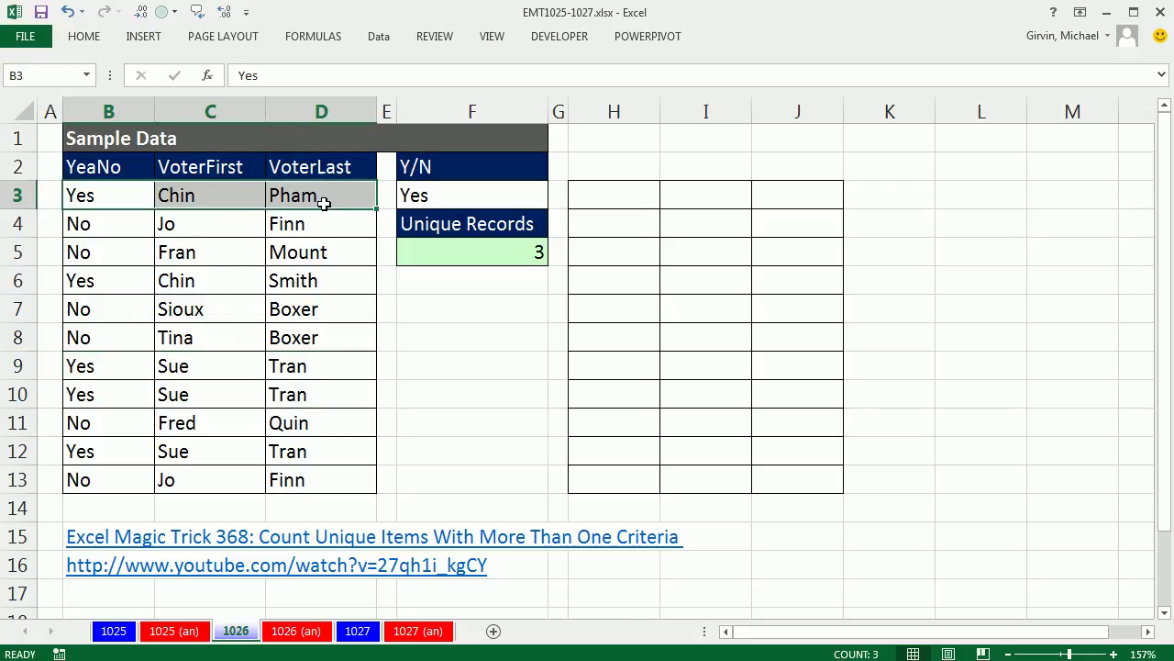
{"action": "left_click_drag", "start_coordinate": [87, 281], "coordinate": [301, 284]}
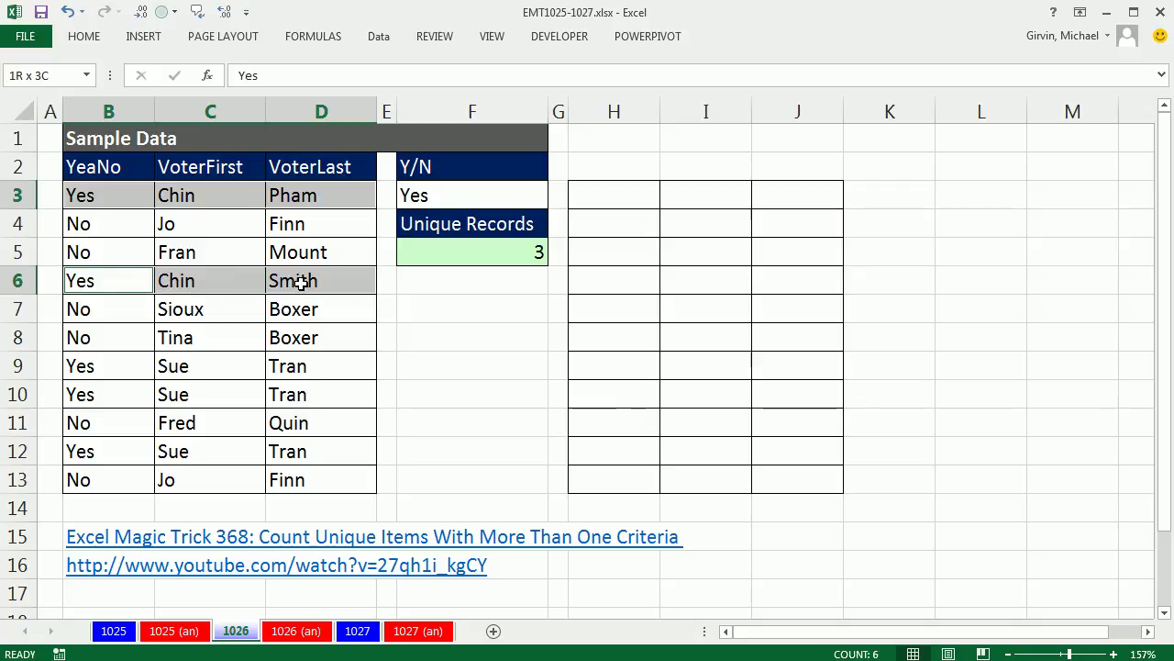
{"action": "left_click_drag", "start_coordinate": [92, 370], "coordinate": [362, 374]}
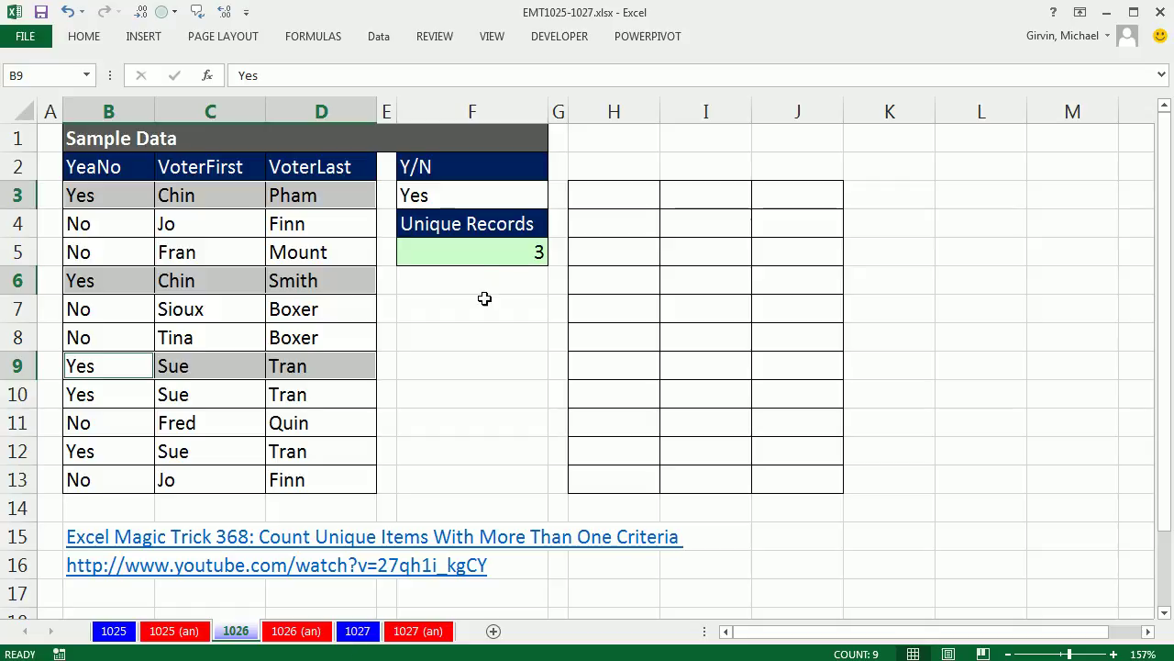
{"action": "double_click", "coordinate": [477, 254]}
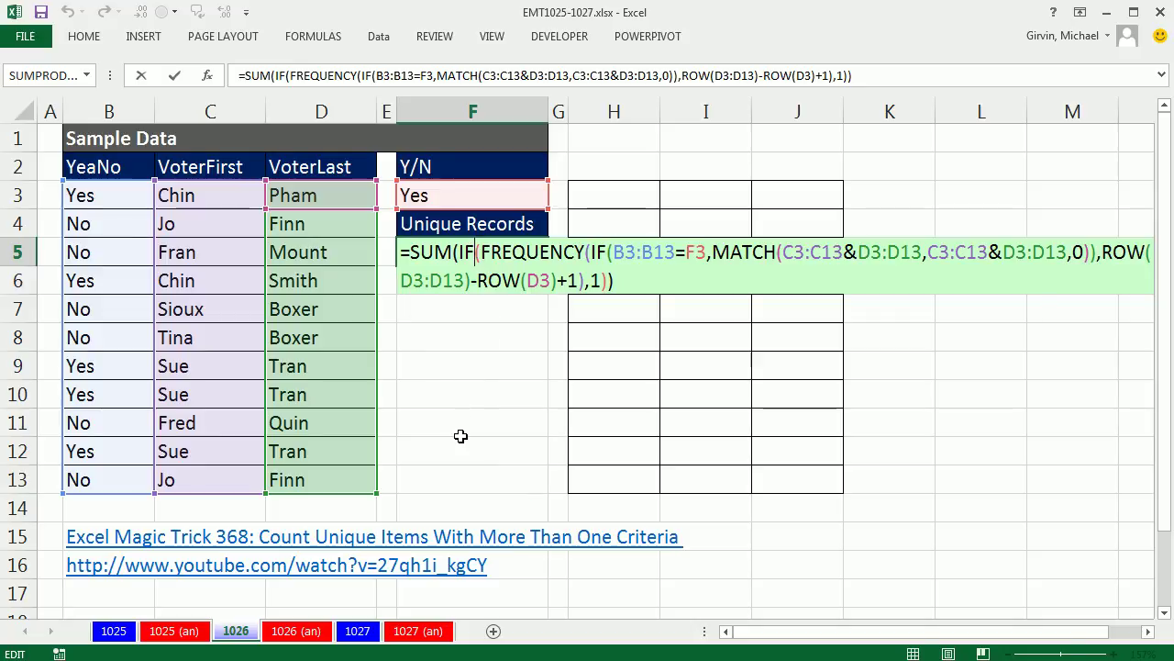
{"action": "key", "text": "ctrl+shift+Return"}
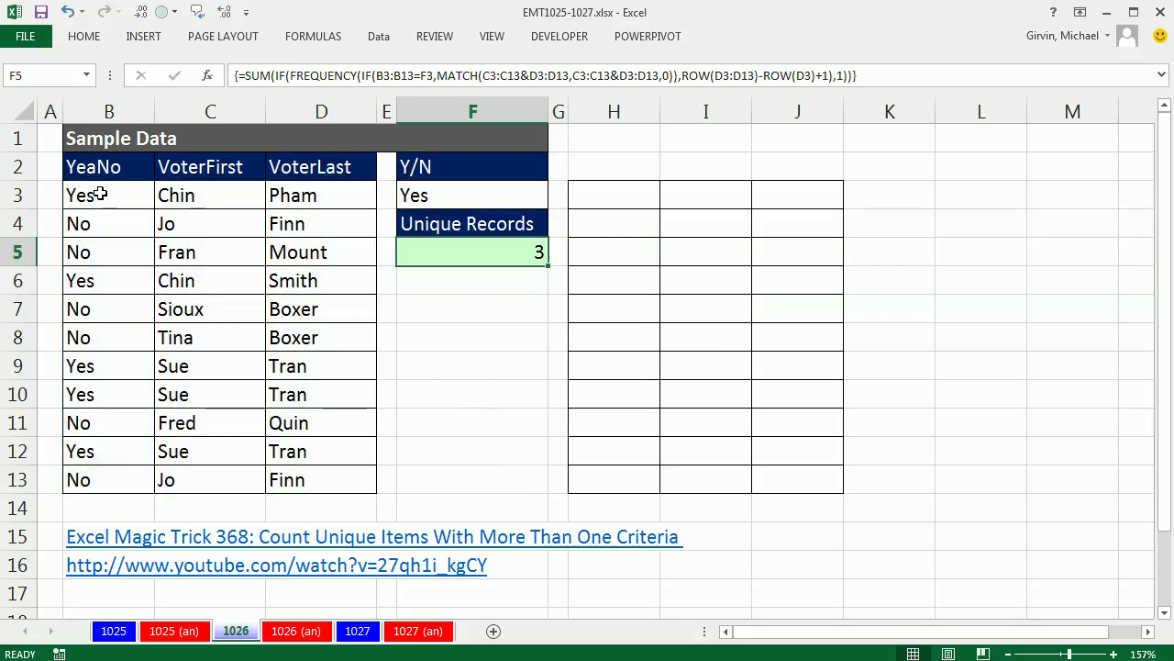
{"action": "left_click_drag", "start_coordinate": [101, 194], "coordinate": [325, 484]}
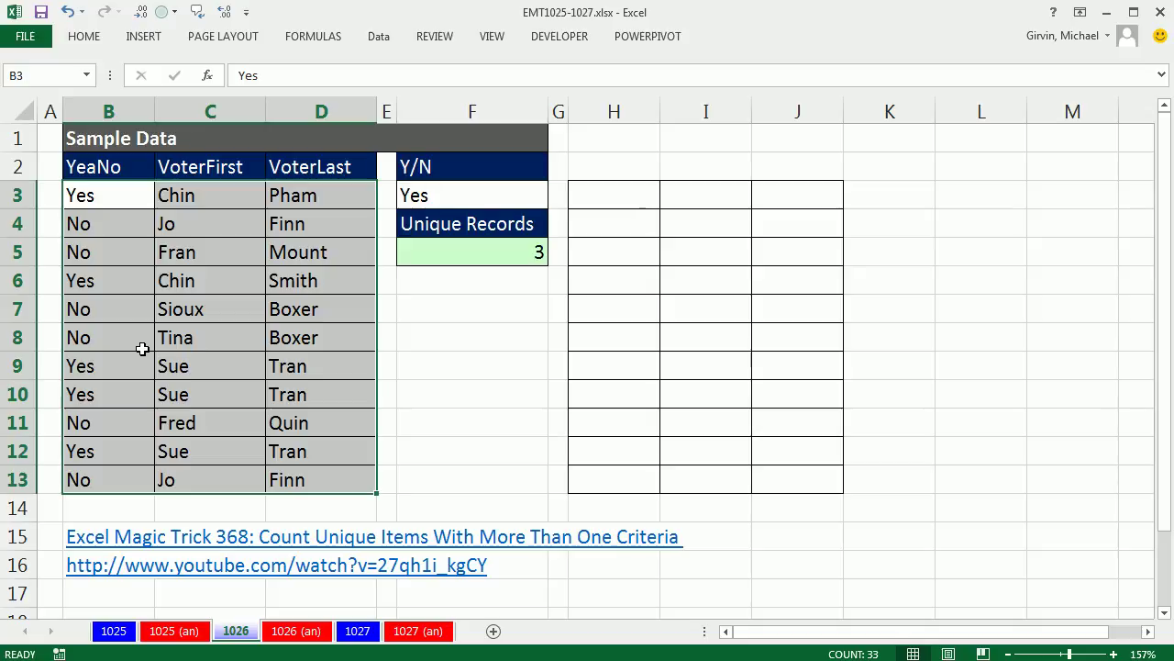
{"action": "left_click_drag", "start_coordinate": [601, 199], "coordinate": [802, 466]}
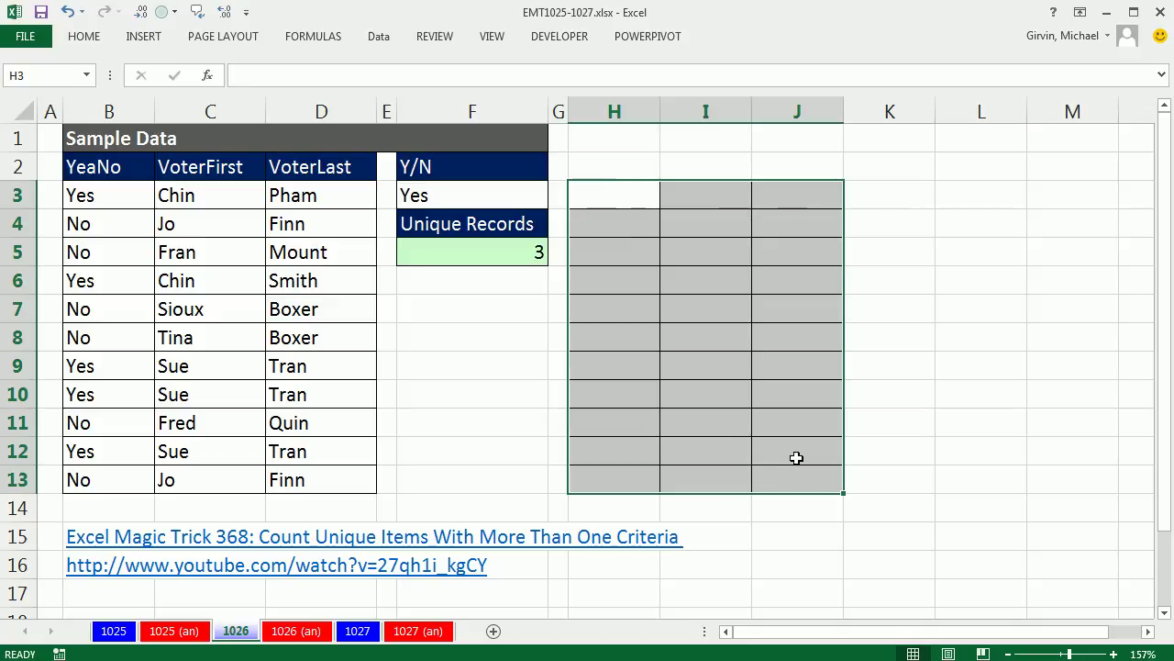
{"action": "left_click_drag", "start_coordinate": [616, 202], "coordinate": [792, 194]}
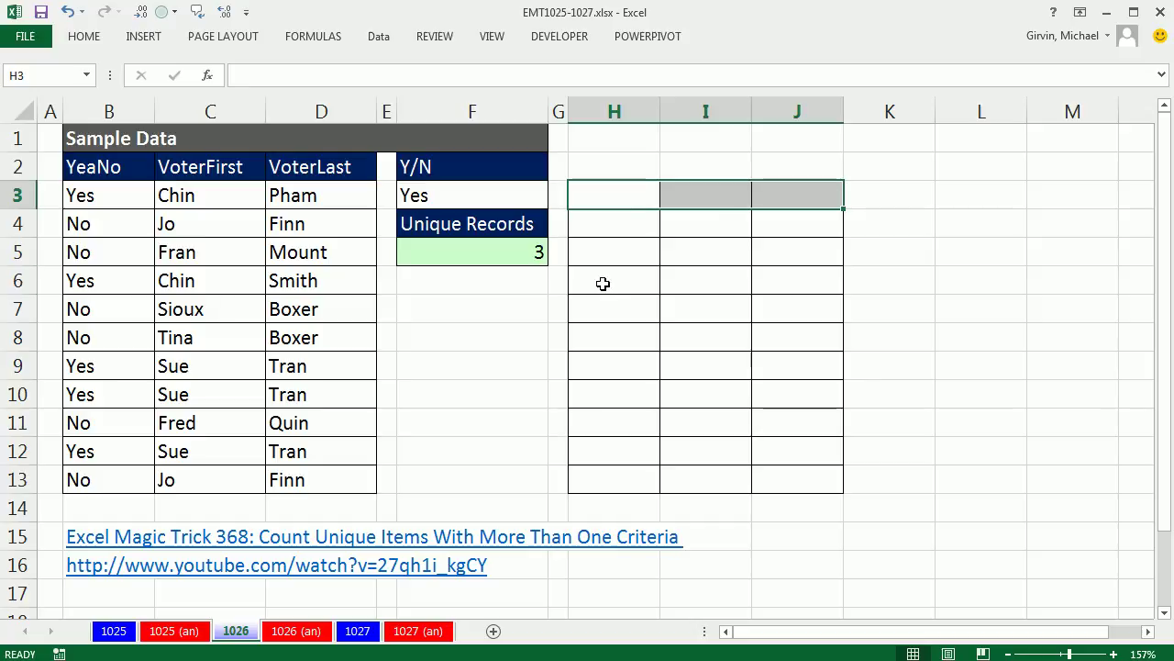
{"action": "left_click_drag", "start_coordinate": [603, 282], "coordinate": [808, 284]}
Begin a COUNTIFS formula in H3 with criteria range B3:B3 and the absolute criterion $F$3
{"action": "left_click", "coordinate": [626, 192]}
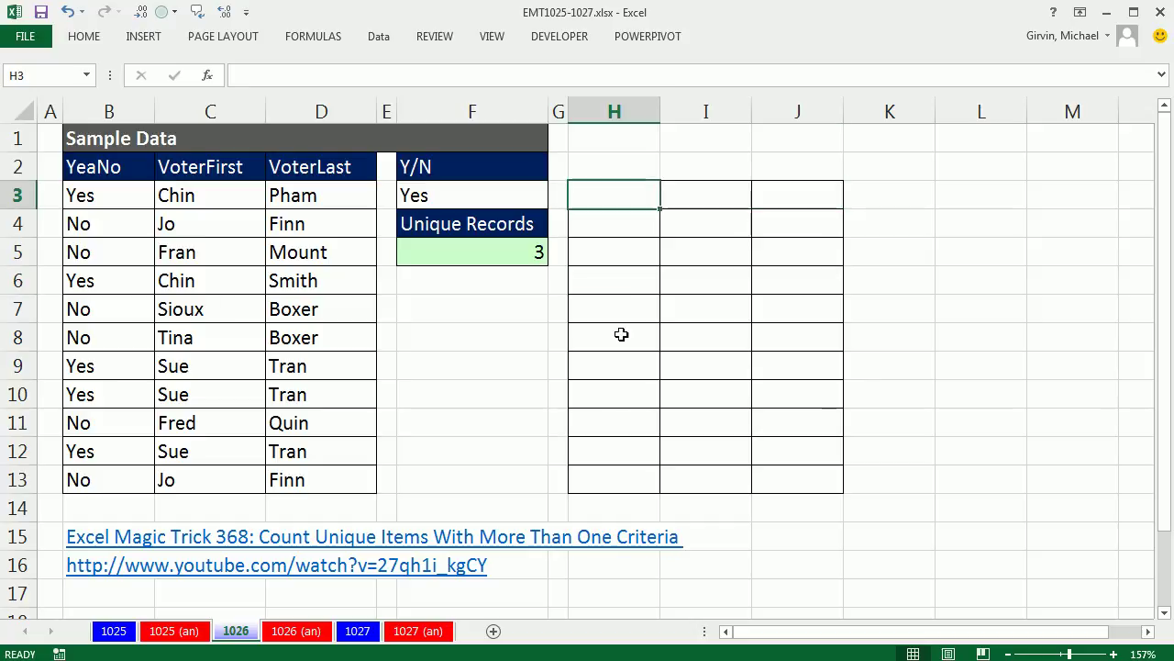
{"action": "type", "text": "=co"}
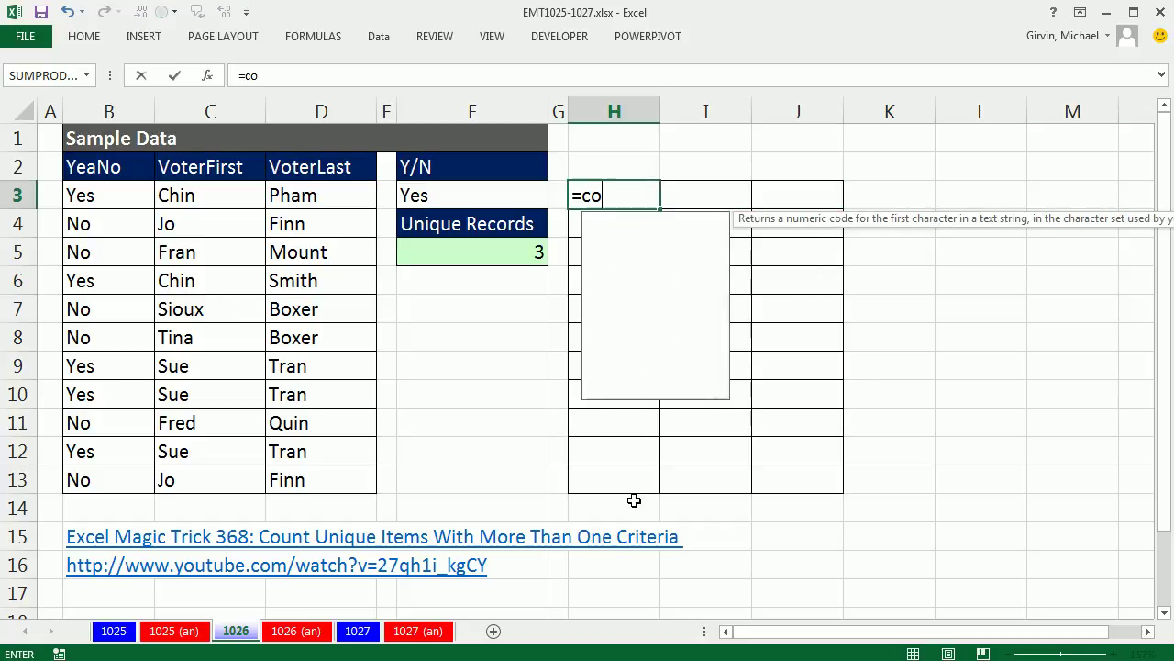
{"action": "type", "text": "untifs"}
{"action": "key", "text": "Tab"}
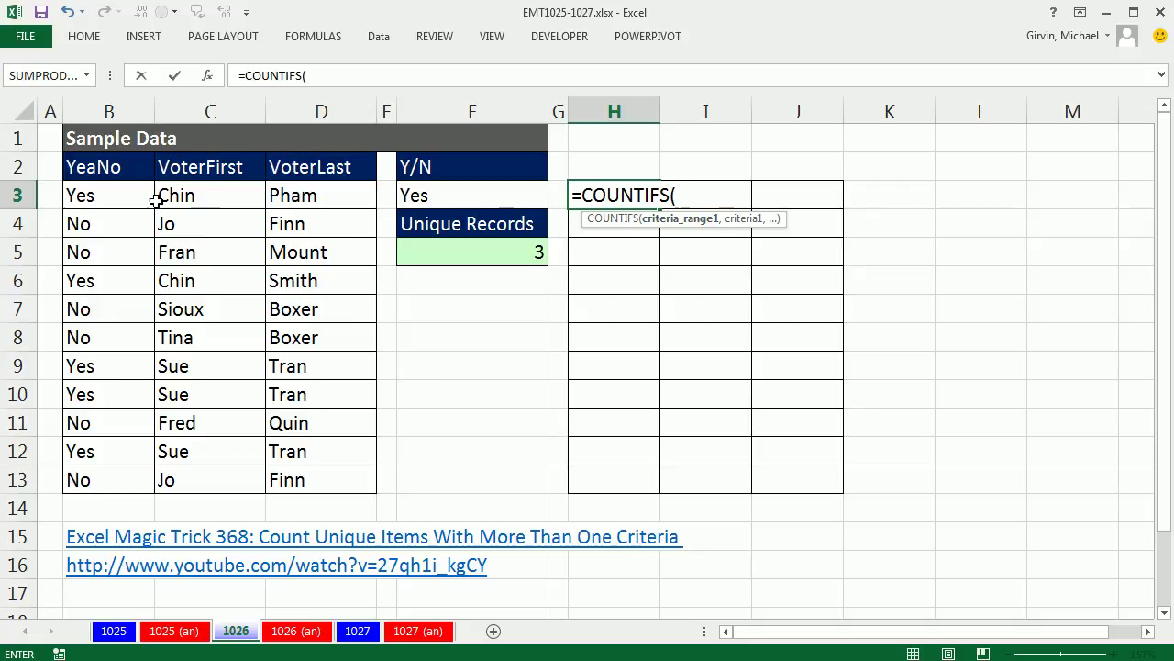
{"action": "left_click", "coordinate": [115, 199]}
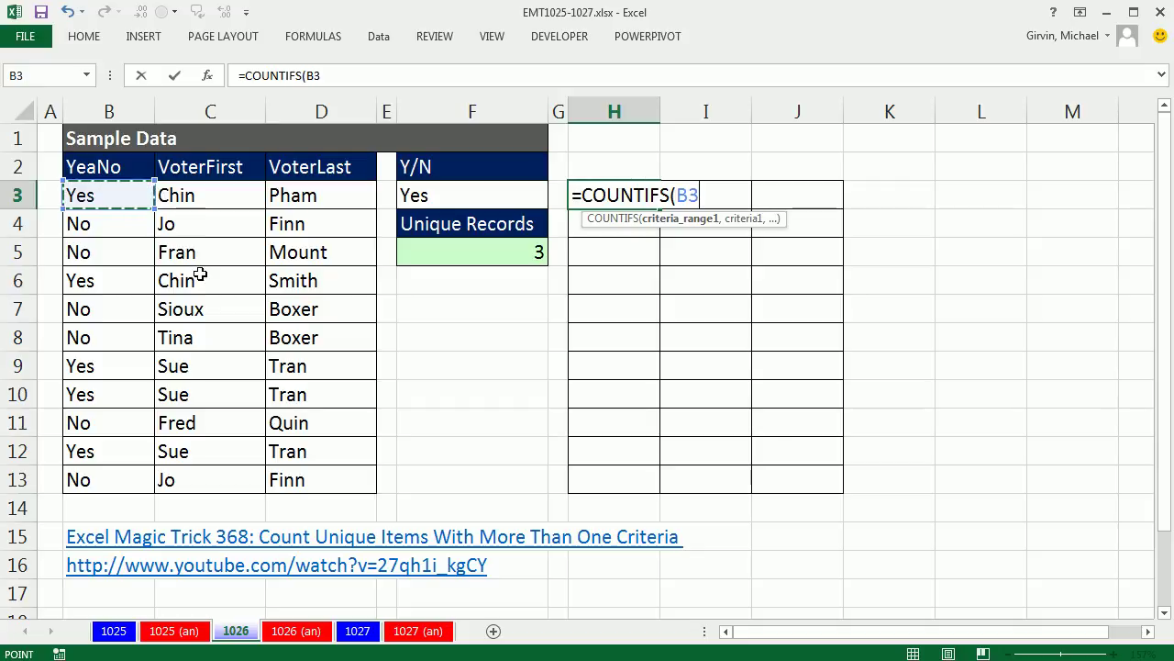
{"action": "key", "text": "F8"}
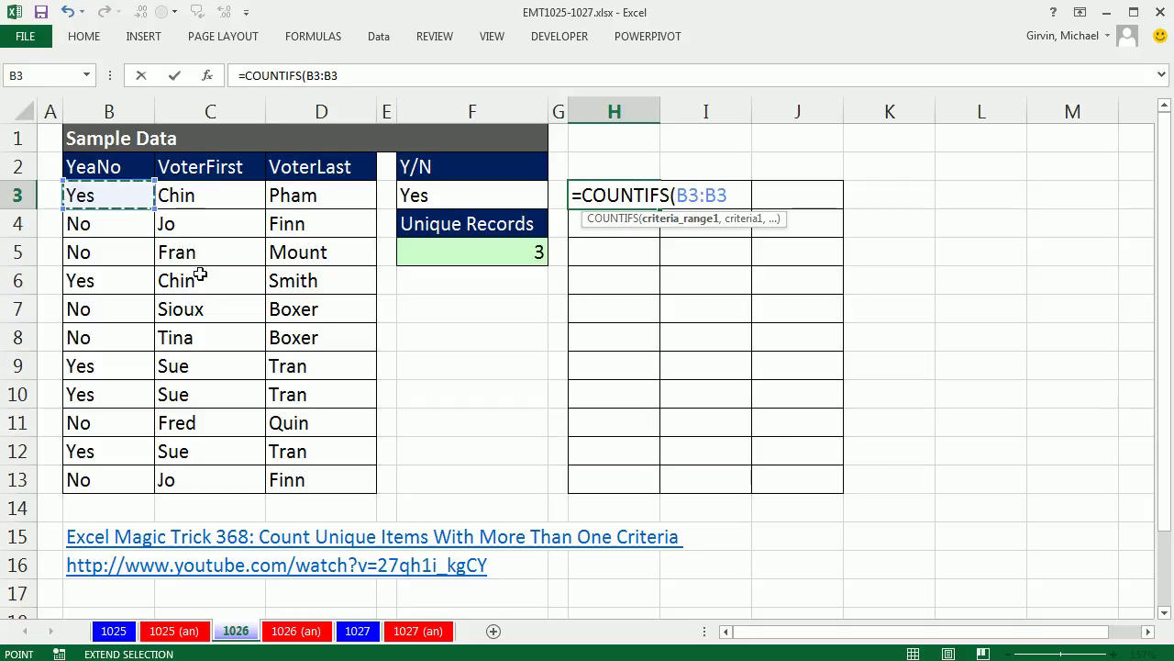
{"action": "type", "text": ","}
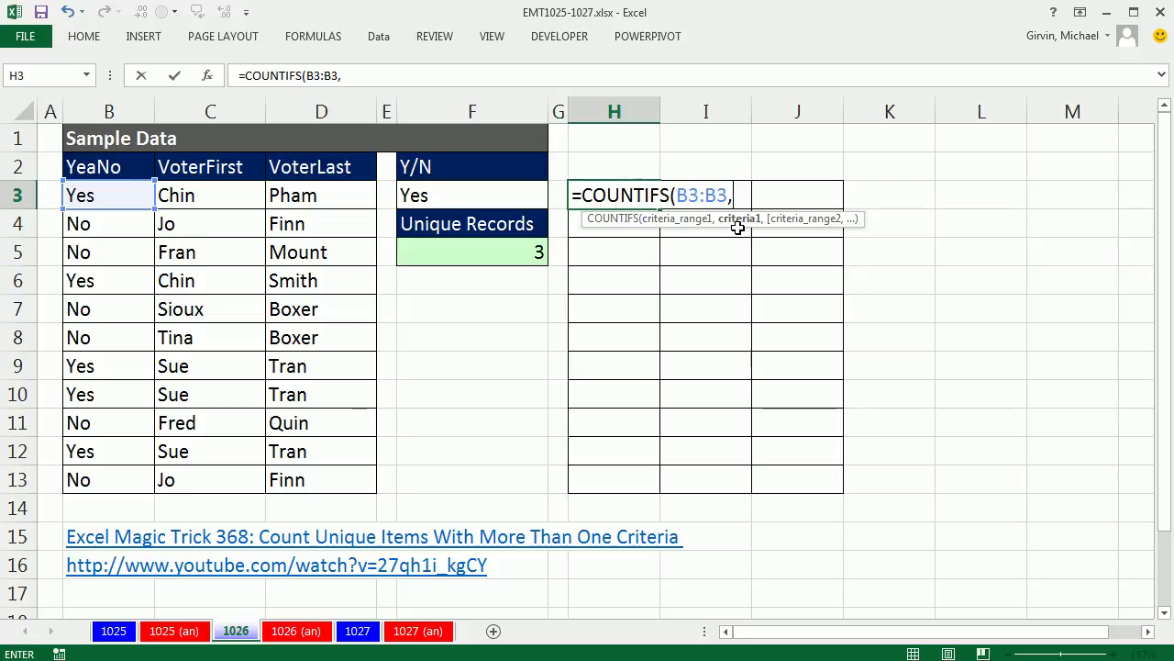
{"action": "left_click", "coordinate": [463, 191]}
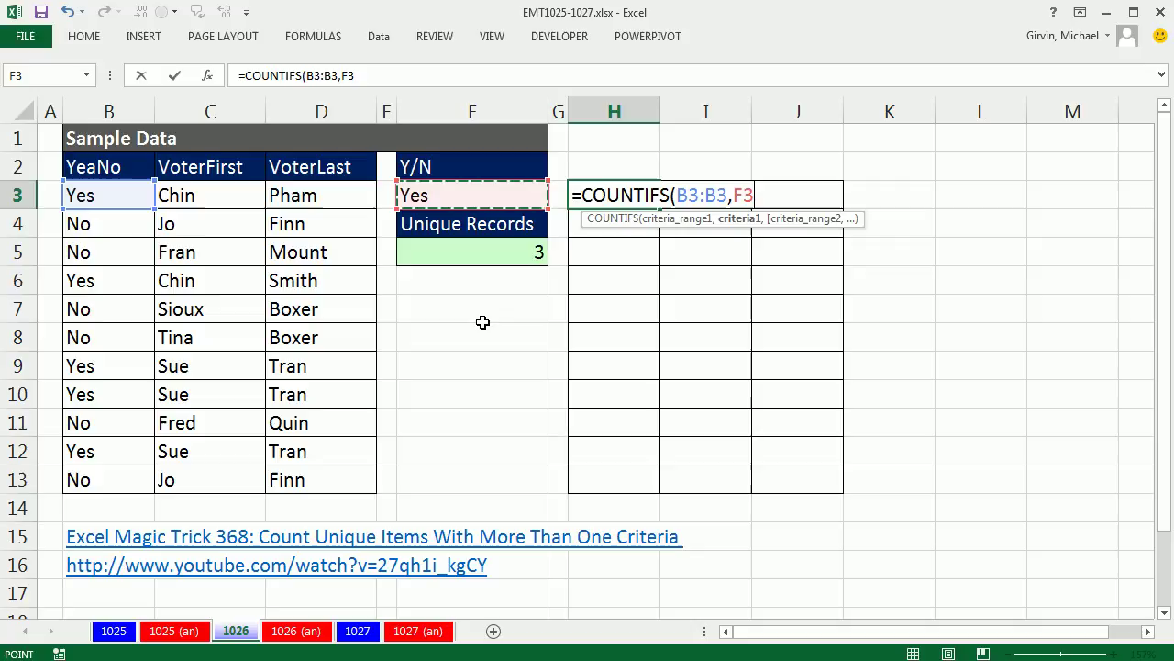
{"action": "key", "text": "F4"}
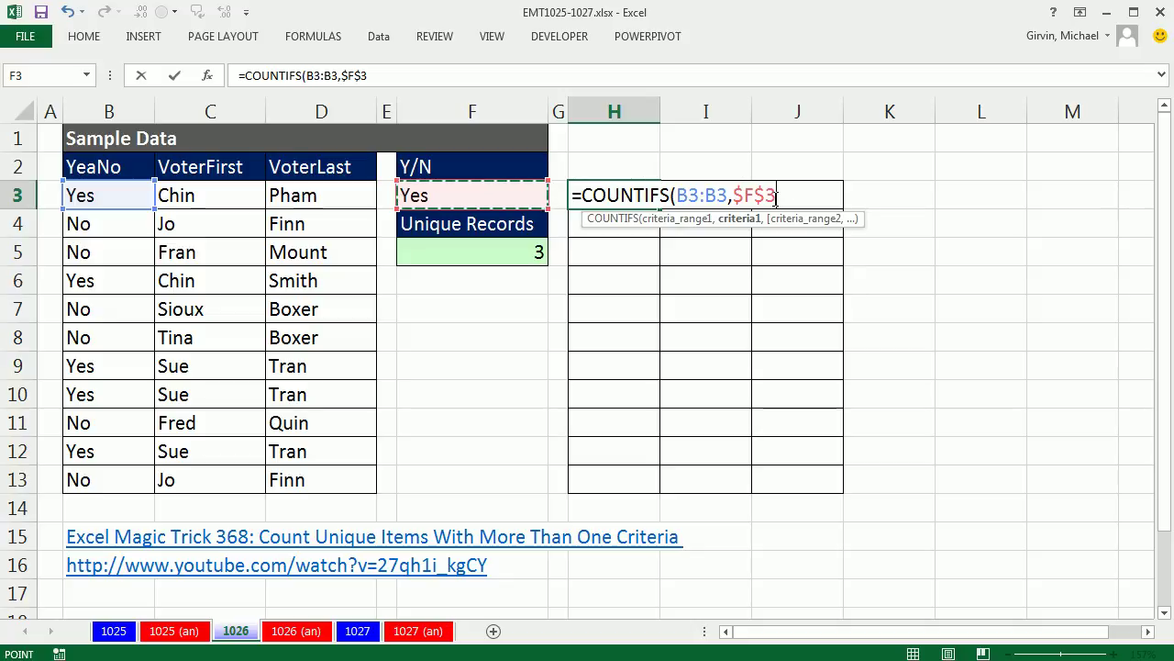
Lock the range's first reference as $B$3 and complete H3 as =COUNTIFS($B$3:B3,$F$3)
{"action": "left_click", "coordinate": [690, 194]}
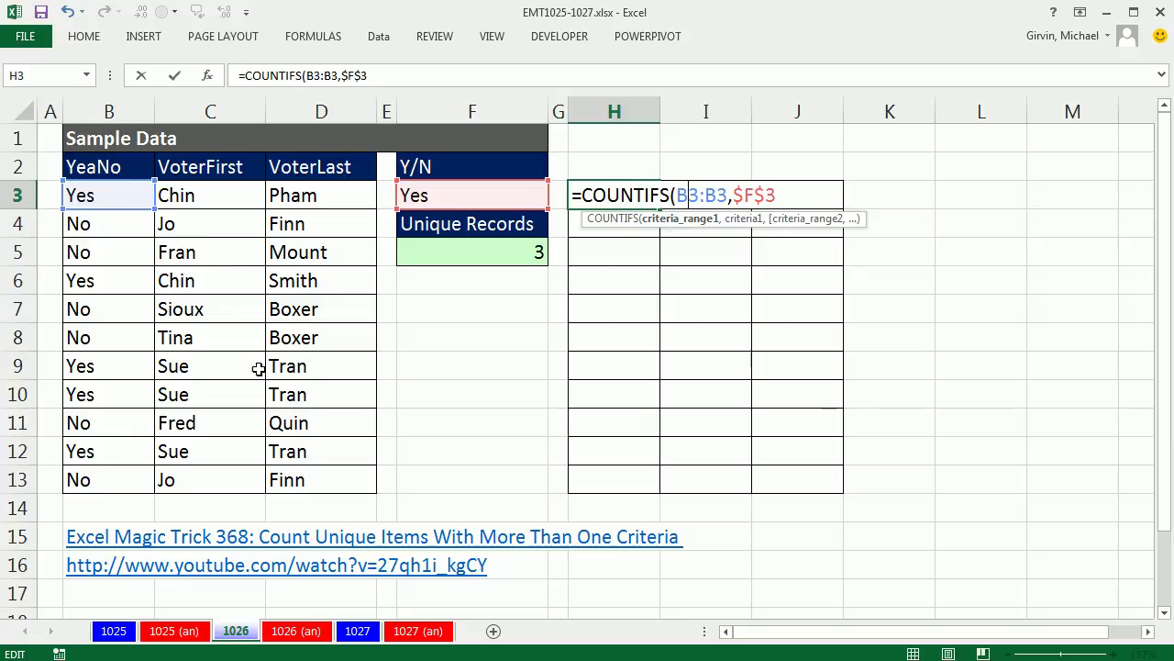
{"action": "key", "text": "F4"}
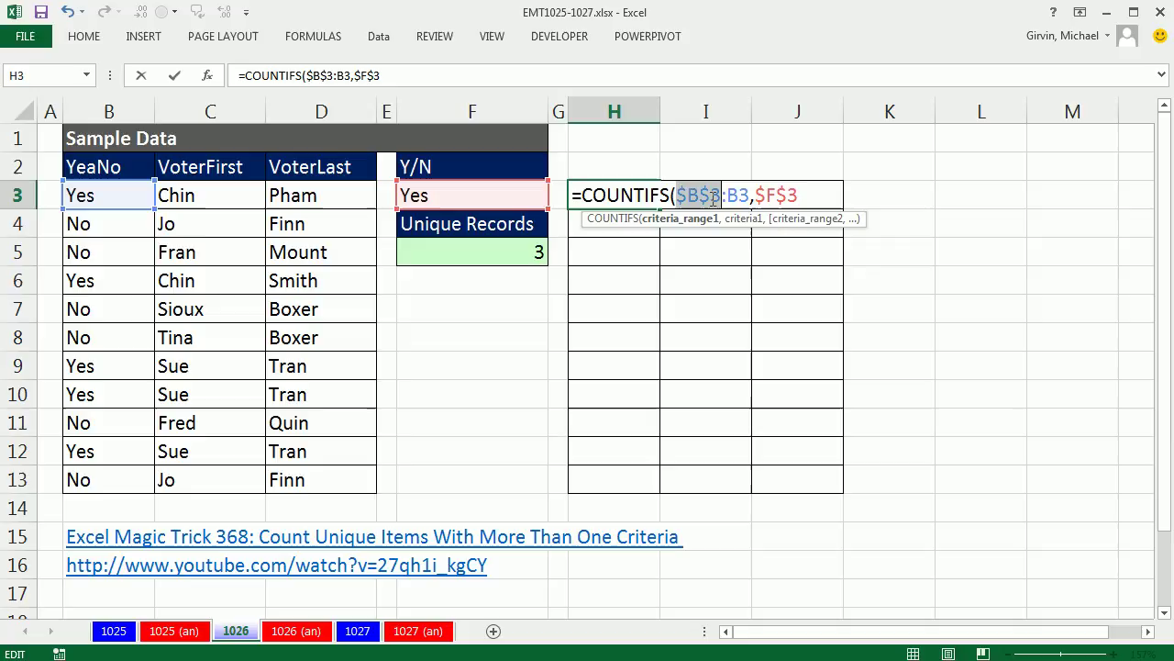
{"action": "left_click", "coordinate": [812, 195]}
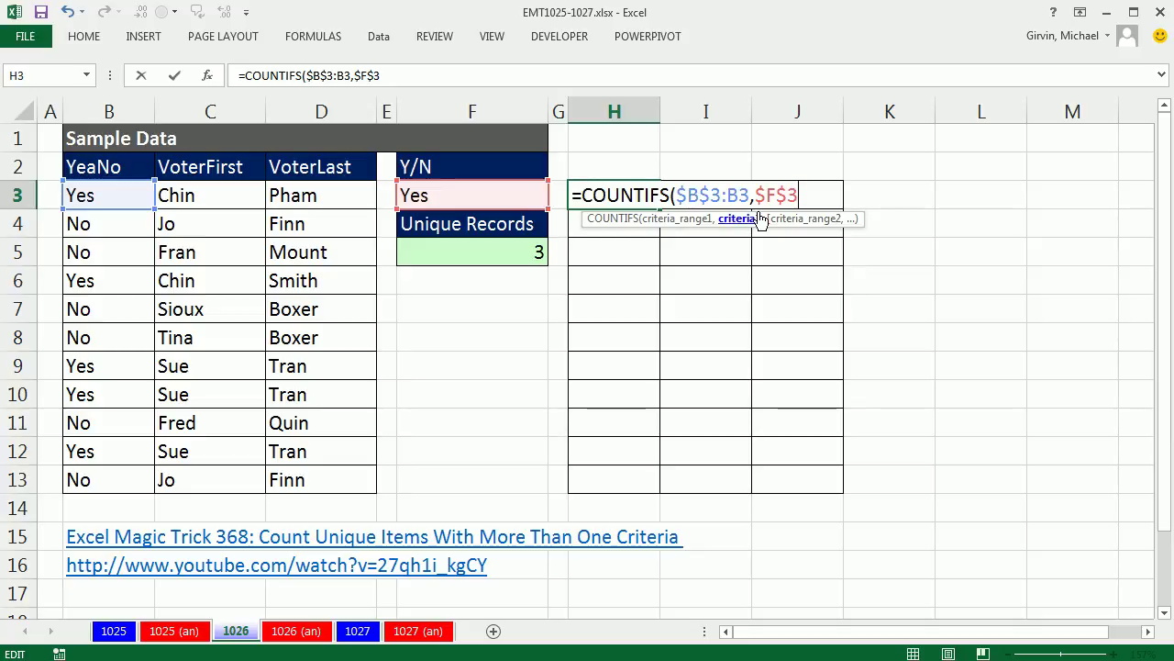
{"action": "type", "text": ")"}
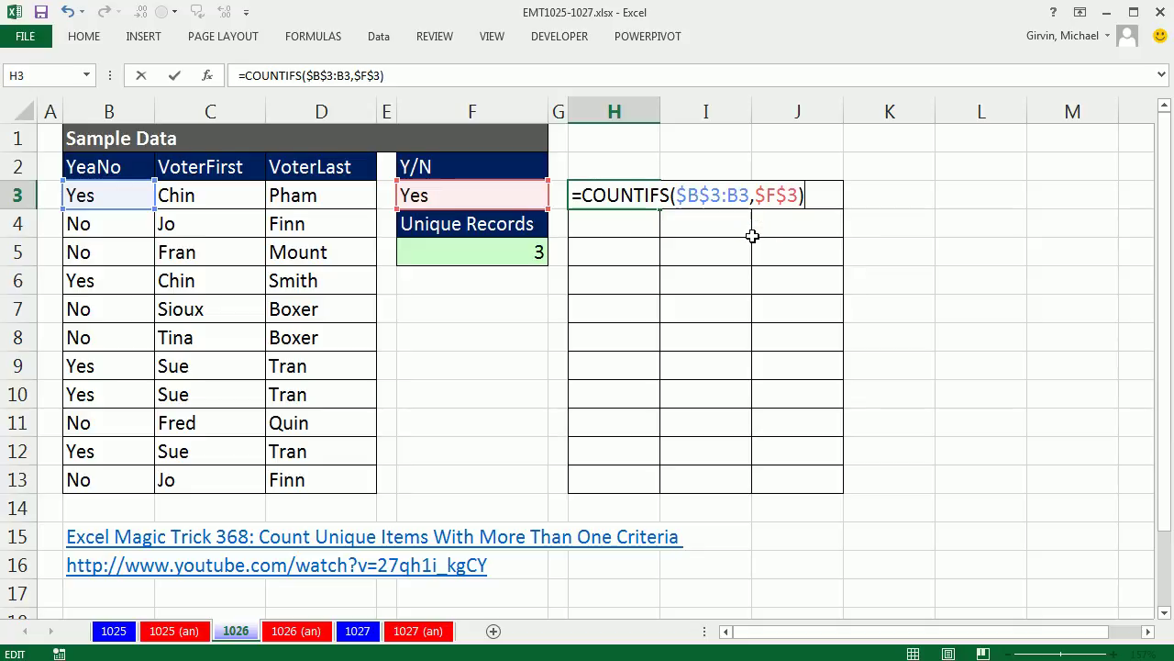
{"action": "key", "text": "ctrl+Return"}
Copy the H3 formula down through H7 and check the expanding range in H6
{"action": "left_click_drag", "start_coordinate": [660, 211], "coordinate": [668, 322]}
{"action": "double_click", "coordinate": [642, 285]}
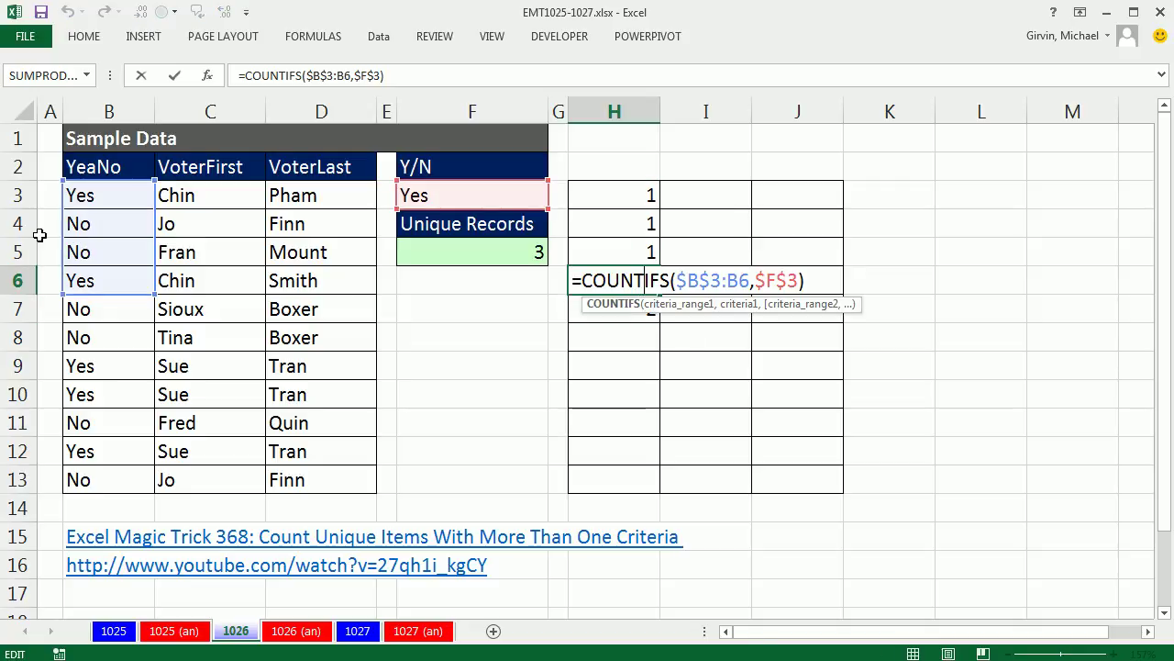
{"action": "key", "text": "Escape"}
Copy the H3 formula across to J3 and check the range references in J3
{"action": "left_click", "coordinate": [656, 198]}
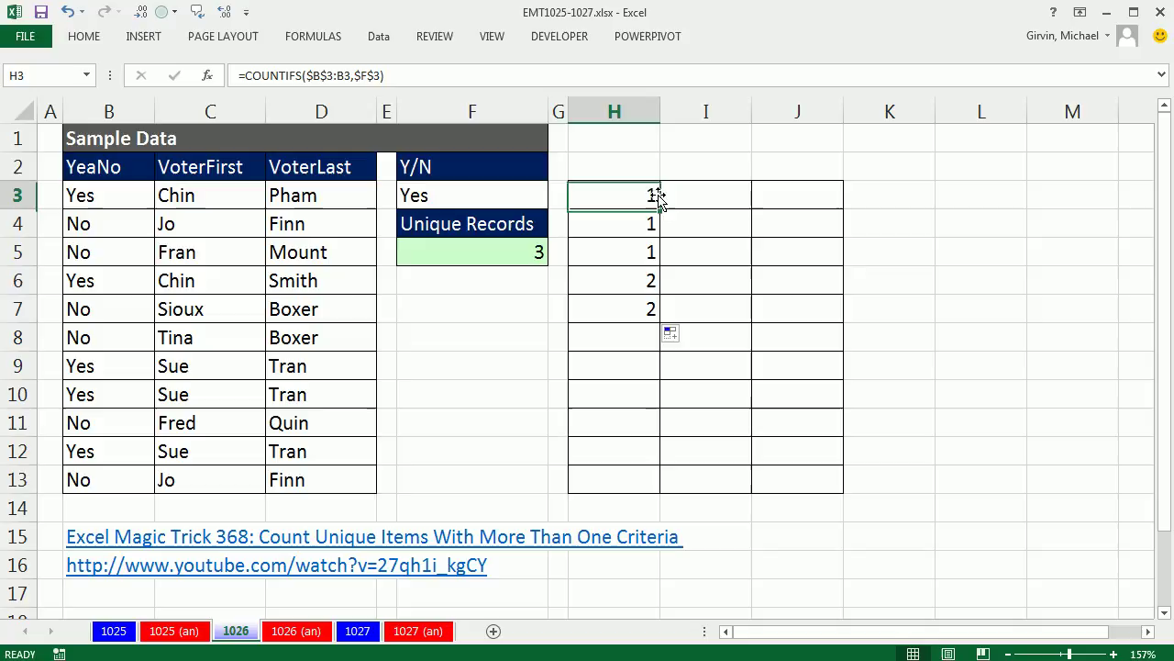
{"action": "left_click_drag", "start_coordinate": [662, 209], "coordinate": [825, 215]}
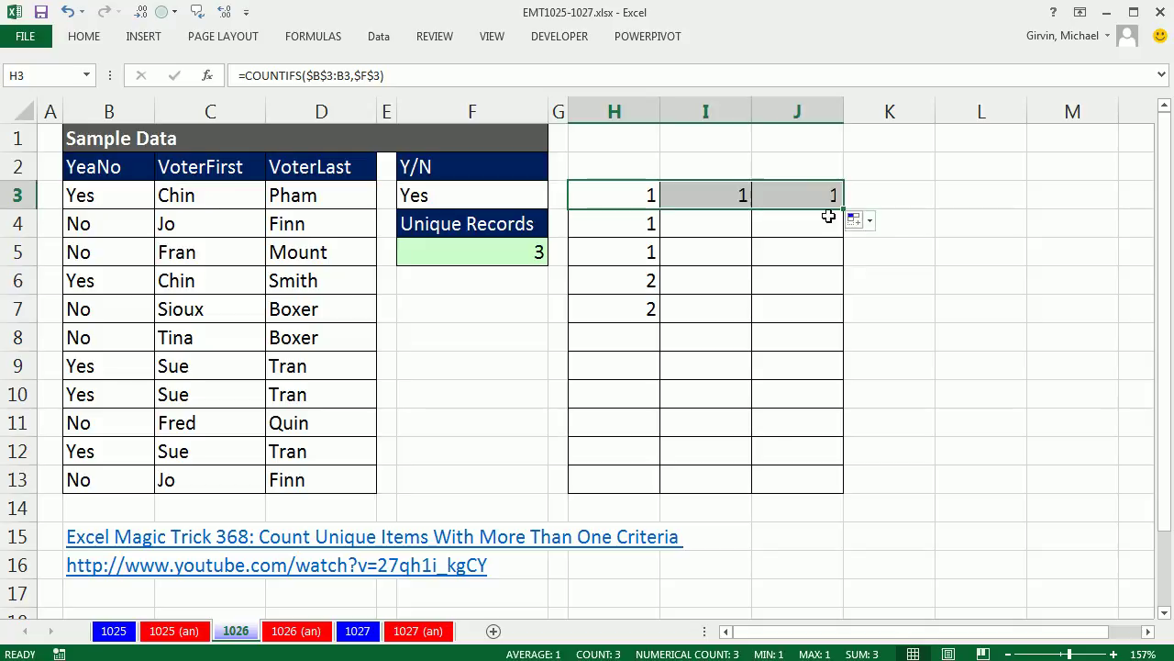
{"action": "double_click", "coordinate": [803, 195]}
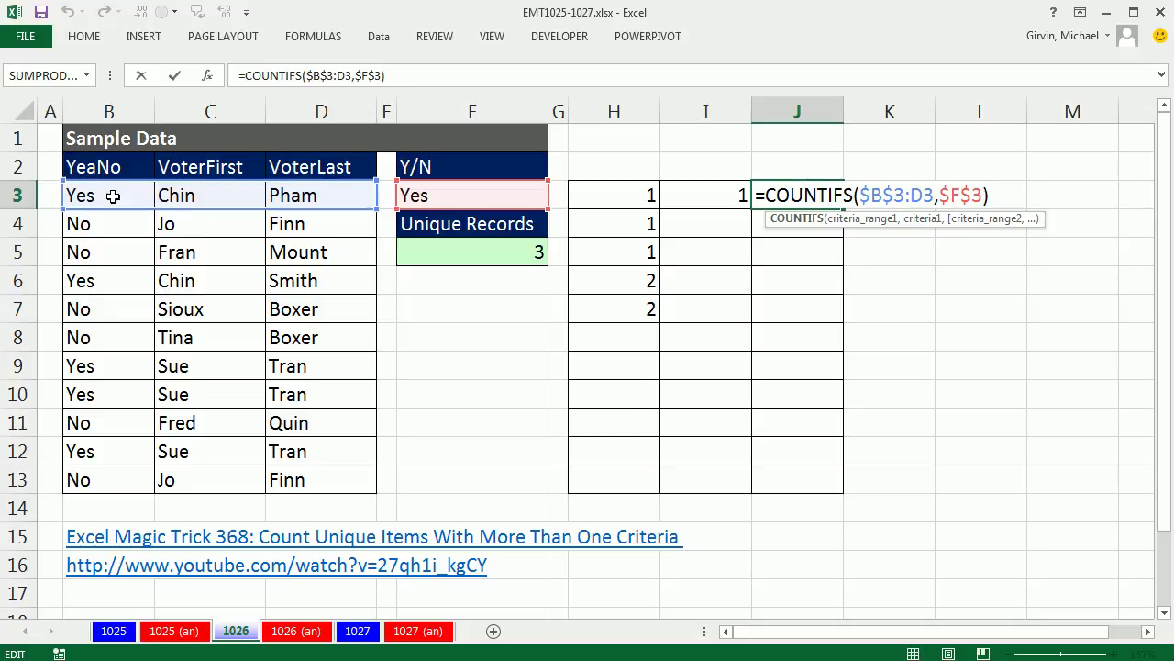
{"action": "key", "text": "ctrl+Return"}
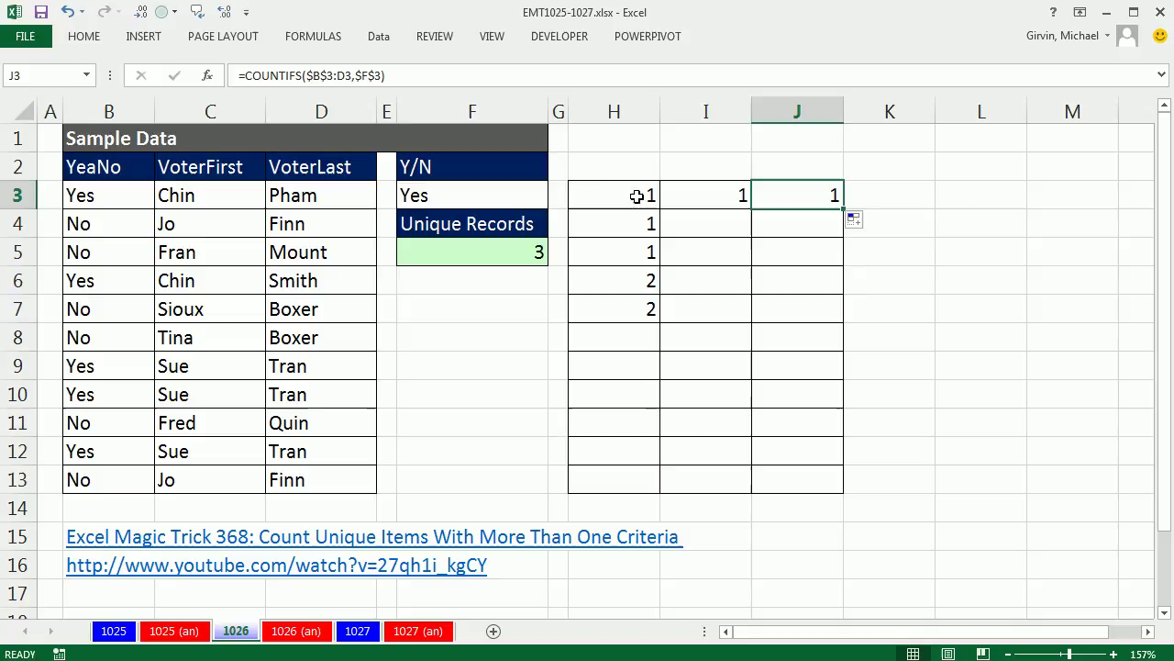
Lock the column of the range's end reference in H3 so the formula reads =COUNTIFS($B$3:$B3,$F$3)
{"action": "double_click", "coordinate": [635, 195]}
{"action": "left_click", "coordinate": [737, 195]}
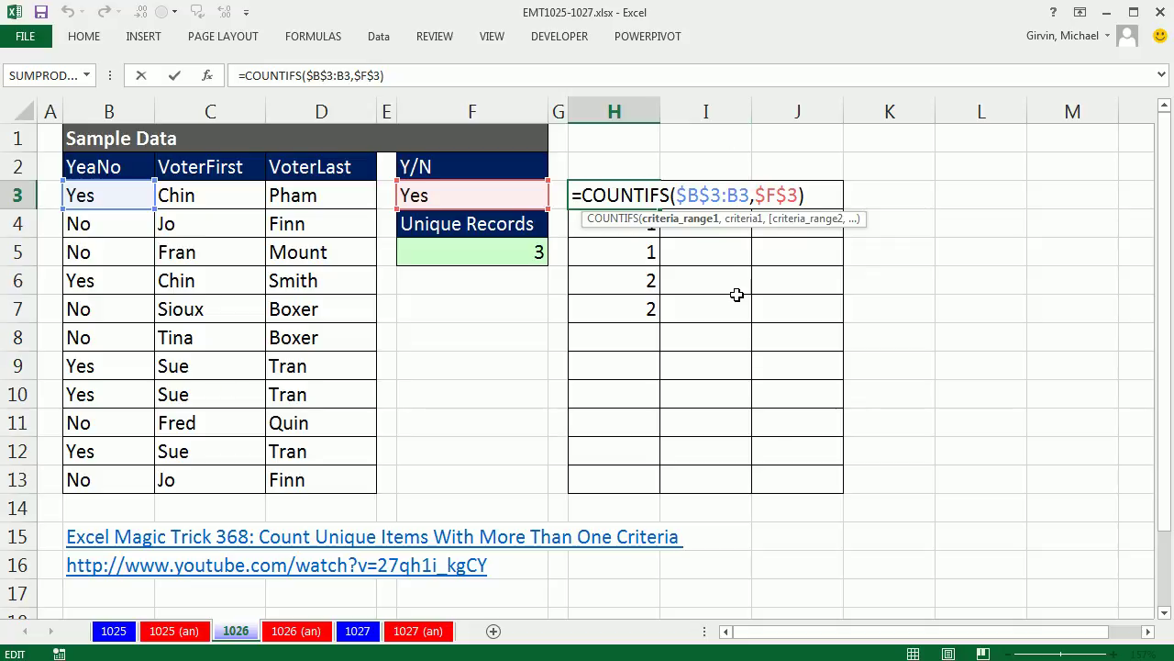
{"action": "key", "text": "F4"}
{"action": "key", "text": "F4"}
{"action": "key", "text": "F4"}
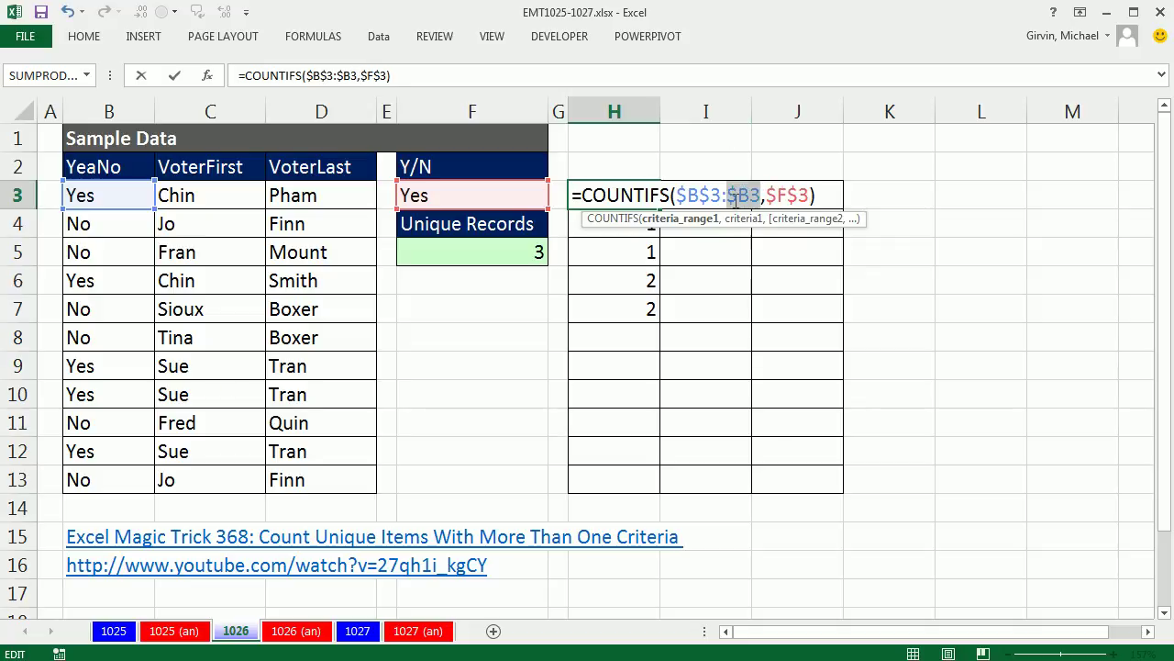
{"action": "left_click", "coordinate": [734, 195]}
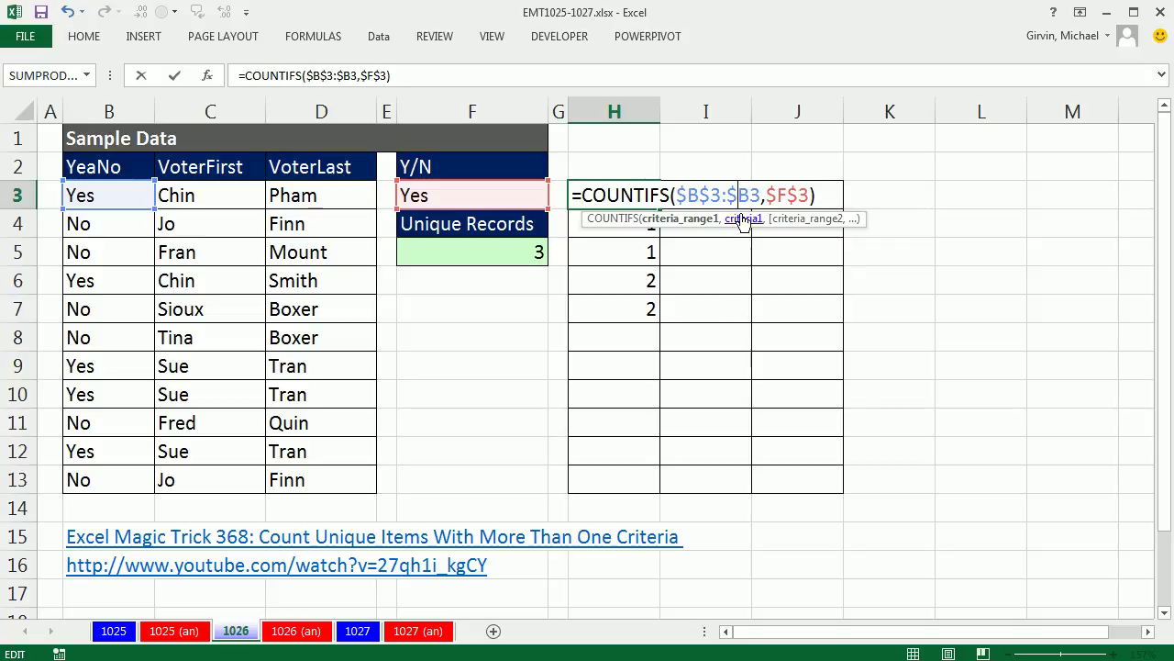
{"action": "key", "text": "ctrl+Return"}
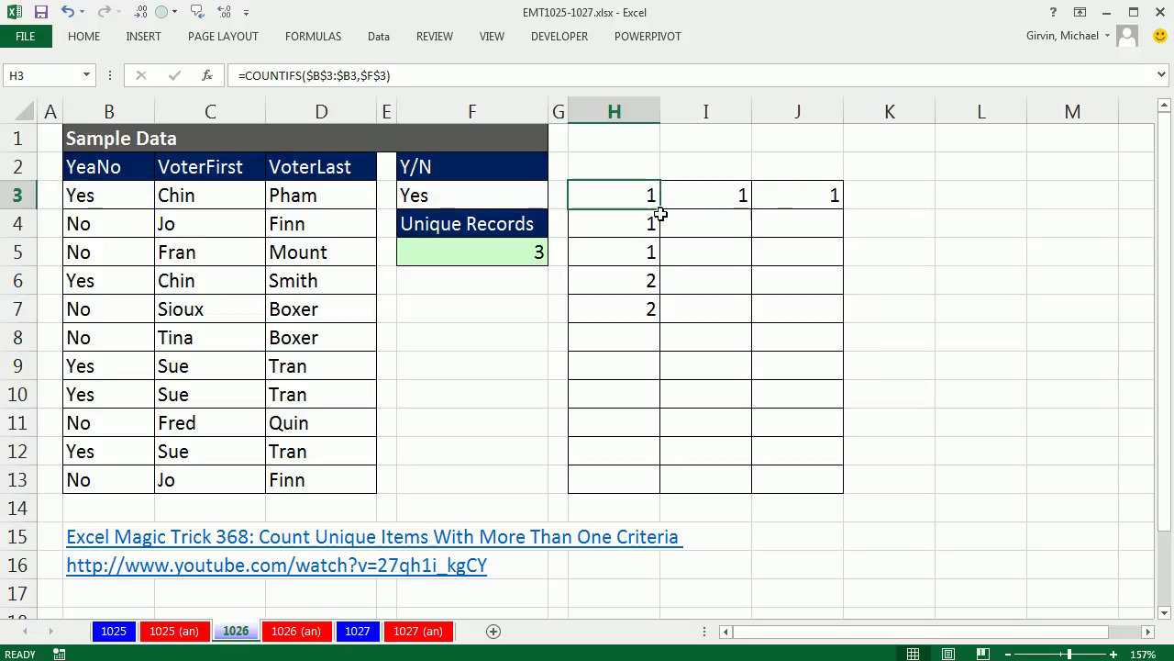
Fill the revised H3 formula down through H7 and check the references in H7
{"action": "left_click_drag", "start_coordinate": [660, 209], "coordinate": [659, 321]}
{"action": "left_click", "coordinate": [629, 309]}
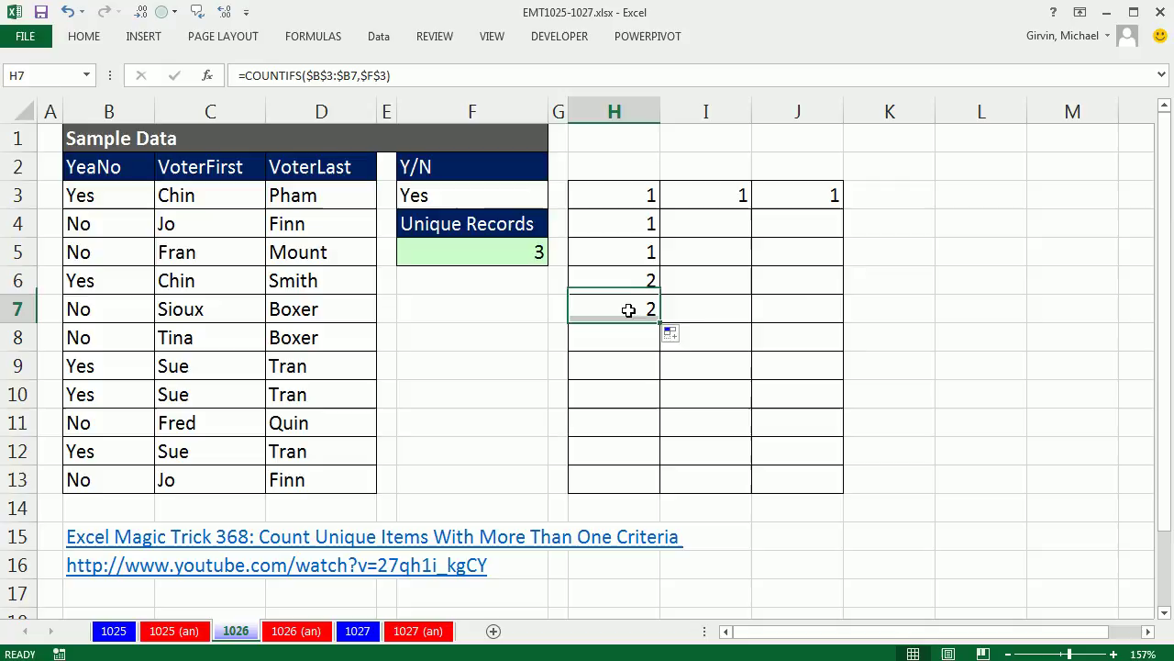
{"action": "key", "text": "F2"}
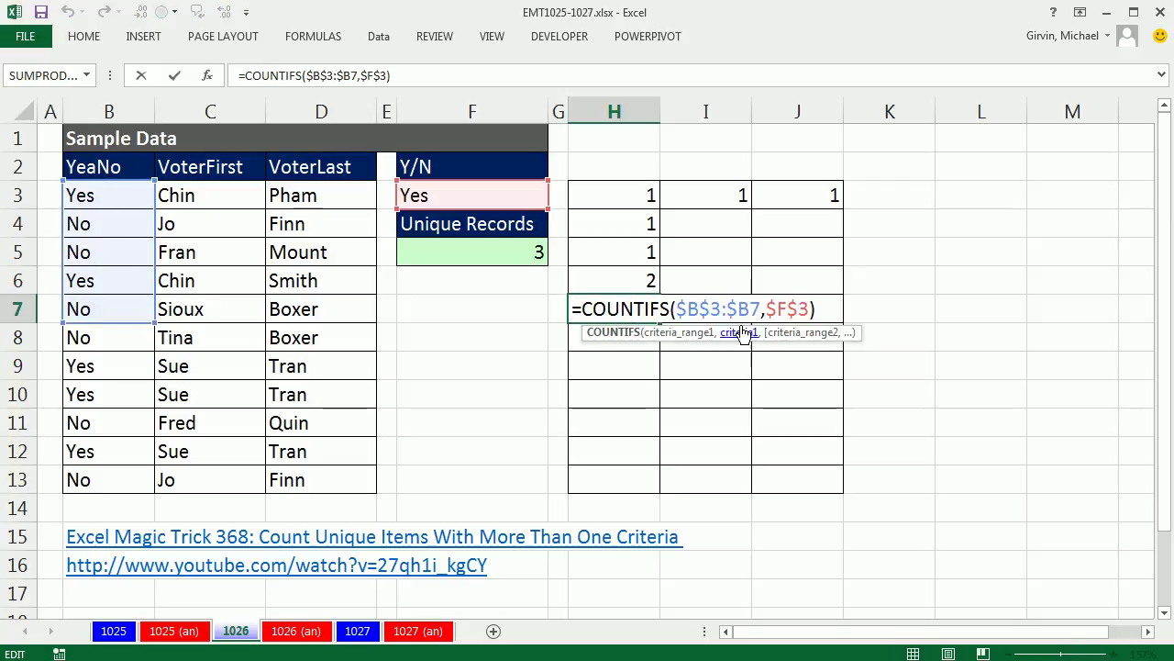
{"action": "key", "text": "Escape"}
Copy the revised H3 formula across to J3 and check that its range references stay in column B
{"action": "left_click", "coordinate": [642, 195]}
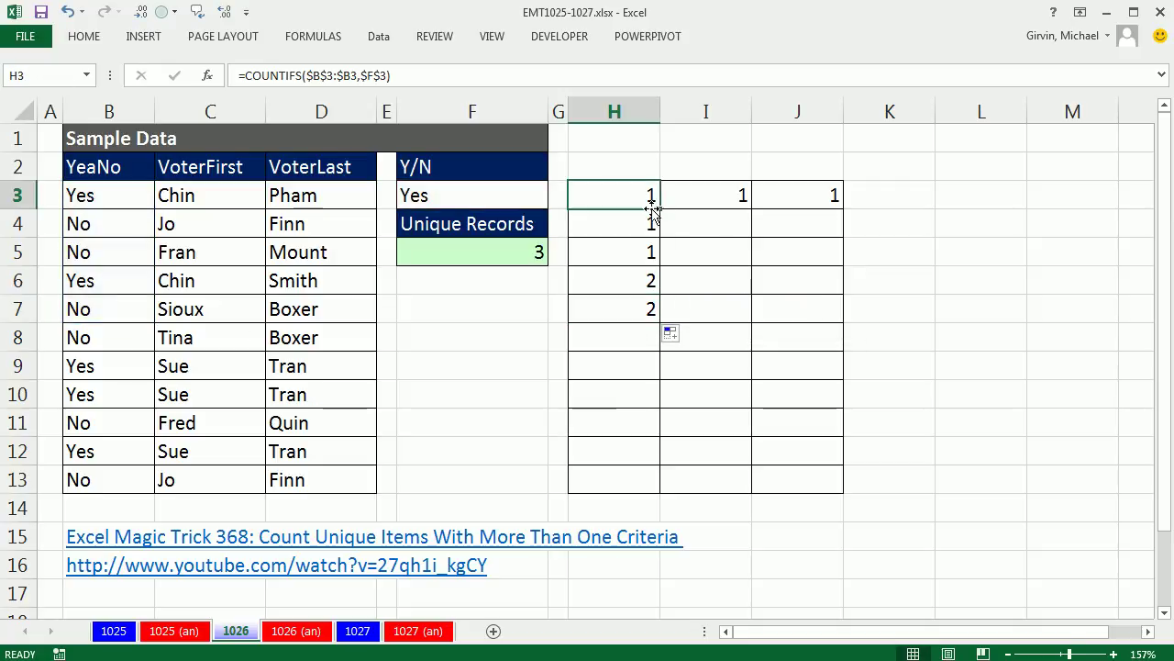
{"action": "left_click_drag", "start_coordinate": [660, 209], "coordinate": [823, 196]}
{"action": "double_click", "coordinate": [819, 195]}
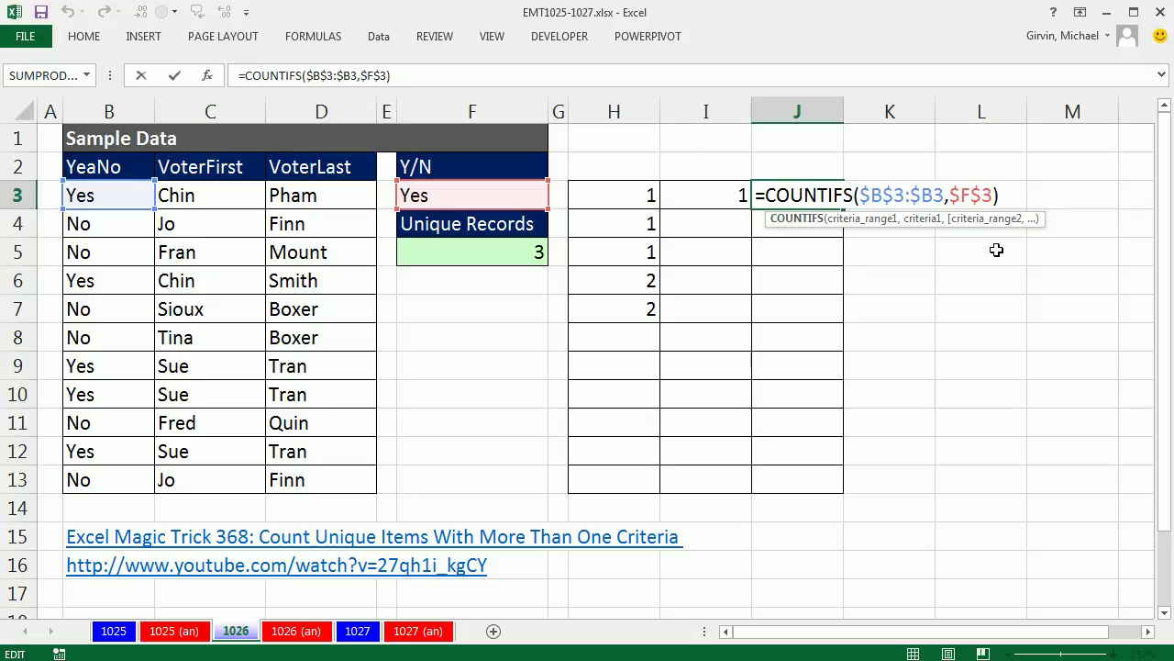
{"action": "key", "text": "Escape"}
Add C3:C3 as the second criteria range and C3 as its criterion in the H3 COUNTIFS formula
{"action": "double_click", "coordinate": [626, 194]}
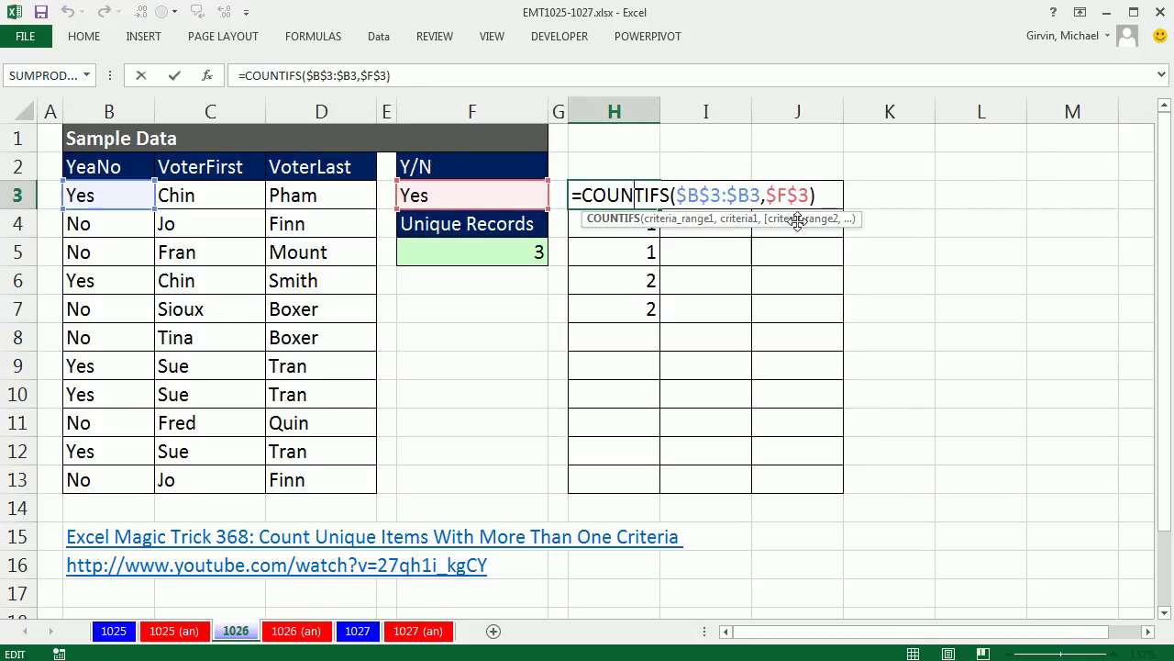
{"action": "left_click", "coordinate": [810, 194]}
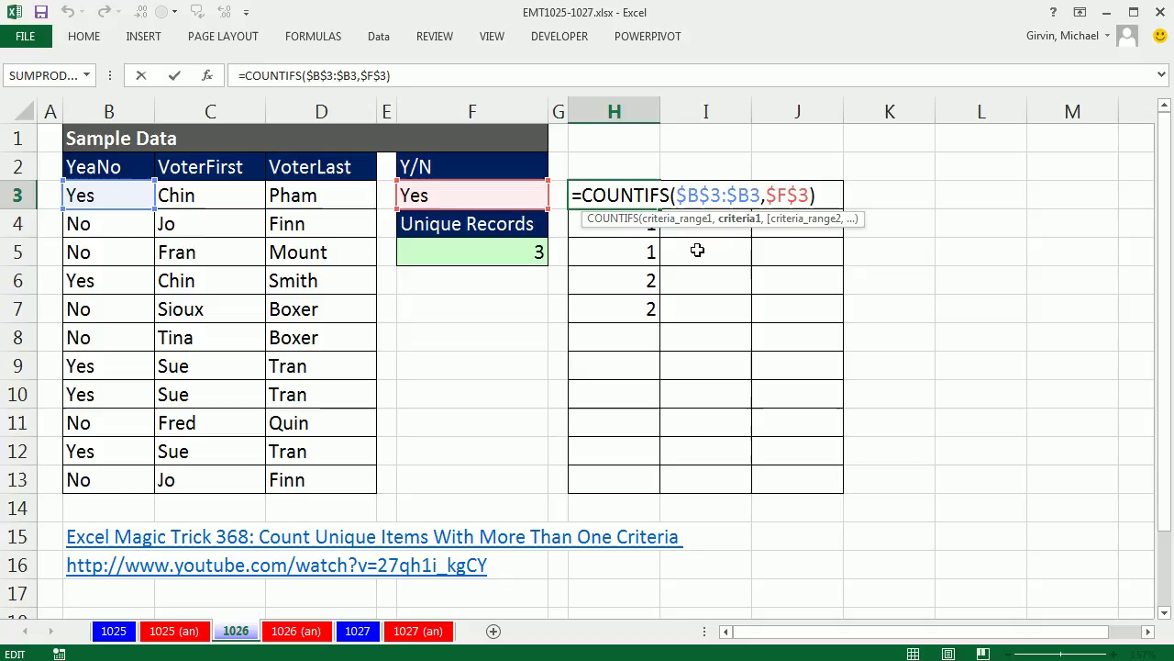
{"action": "left_click", "coordinate": [698, 196]}
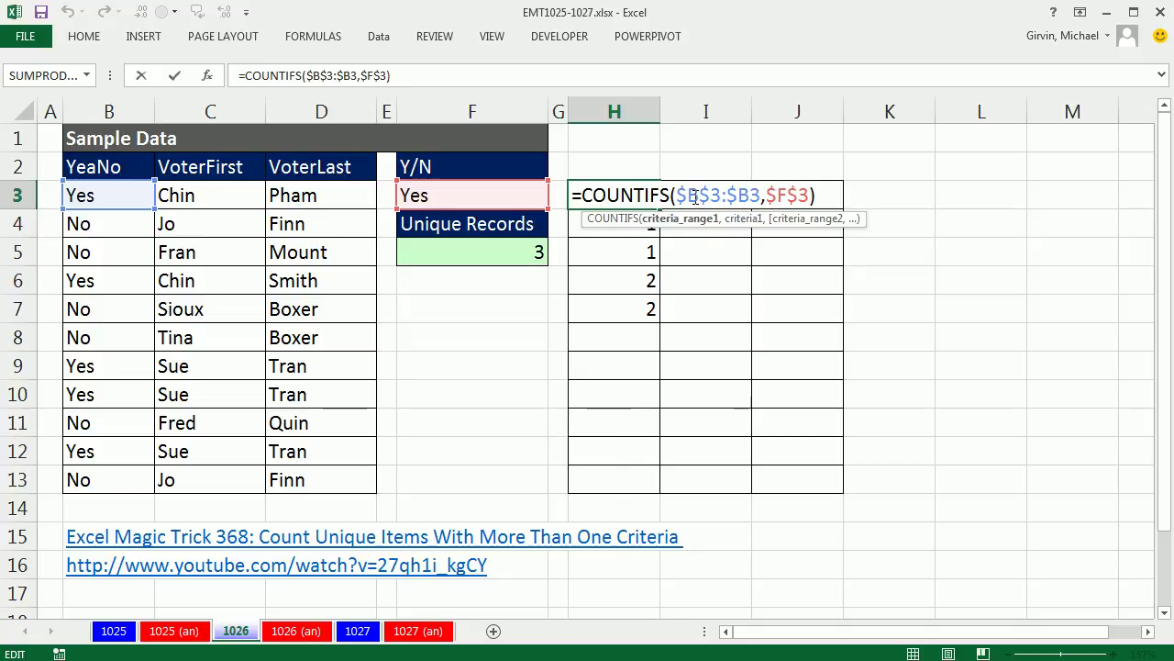
{"action": "left_click", "coordinate": [810, 195]}
{"action": "type", "text": ","}
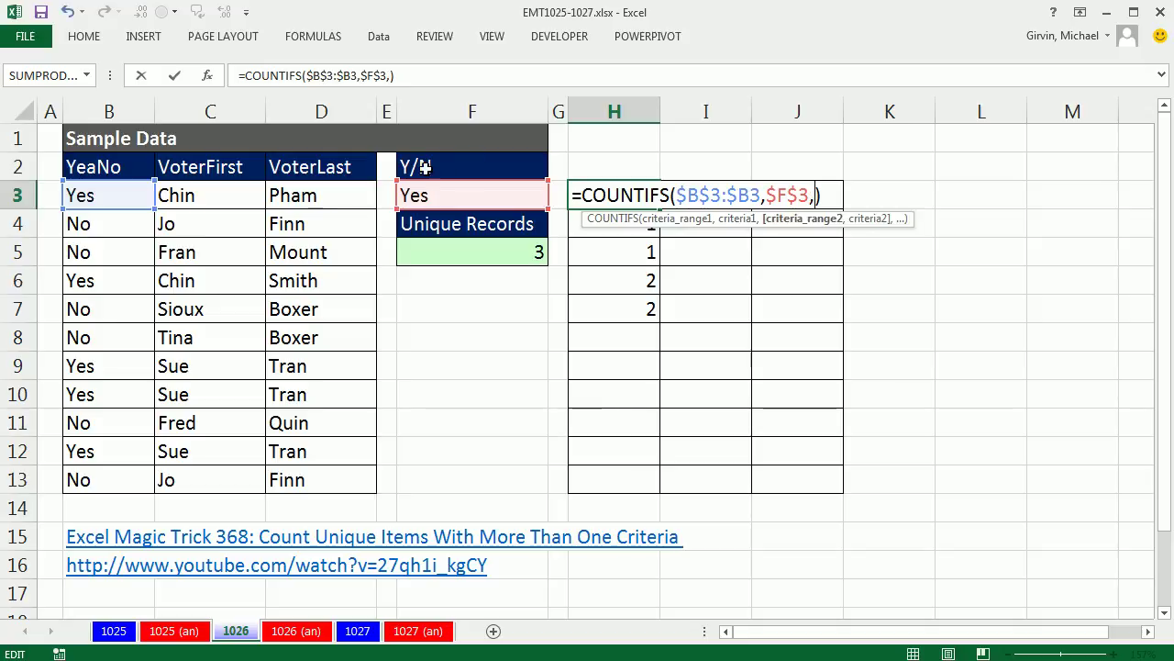
{"action": "left_click", "coordinate": [181, 197]}
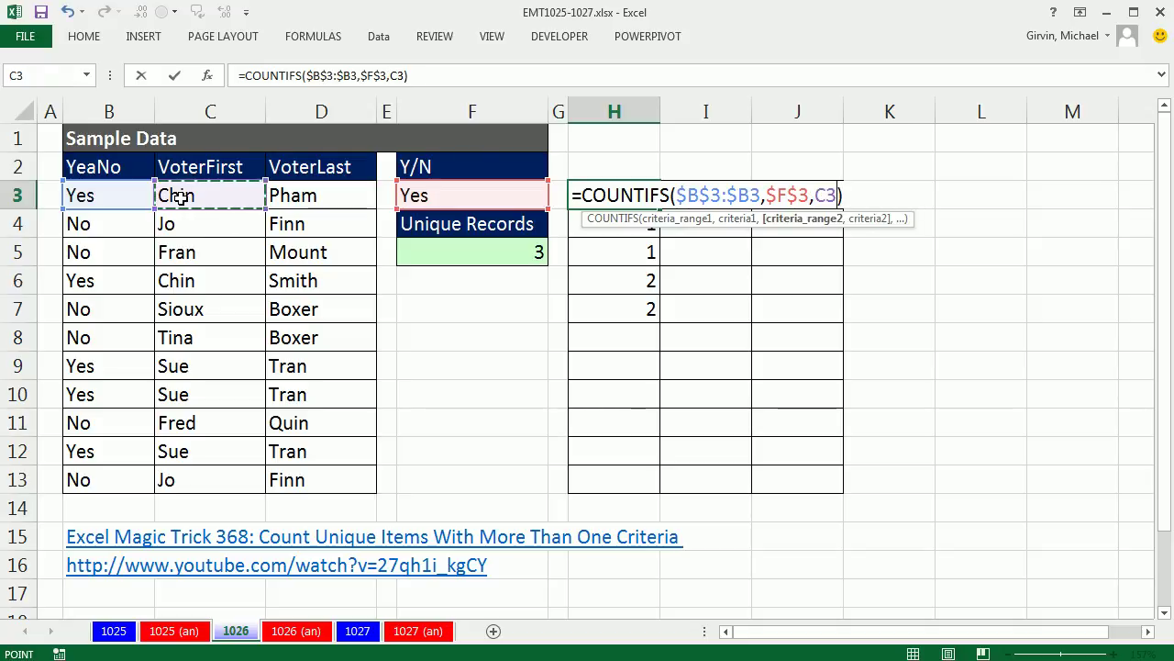
{"action": "key", "text": "F8"}
{"action": "type", "text": ","}
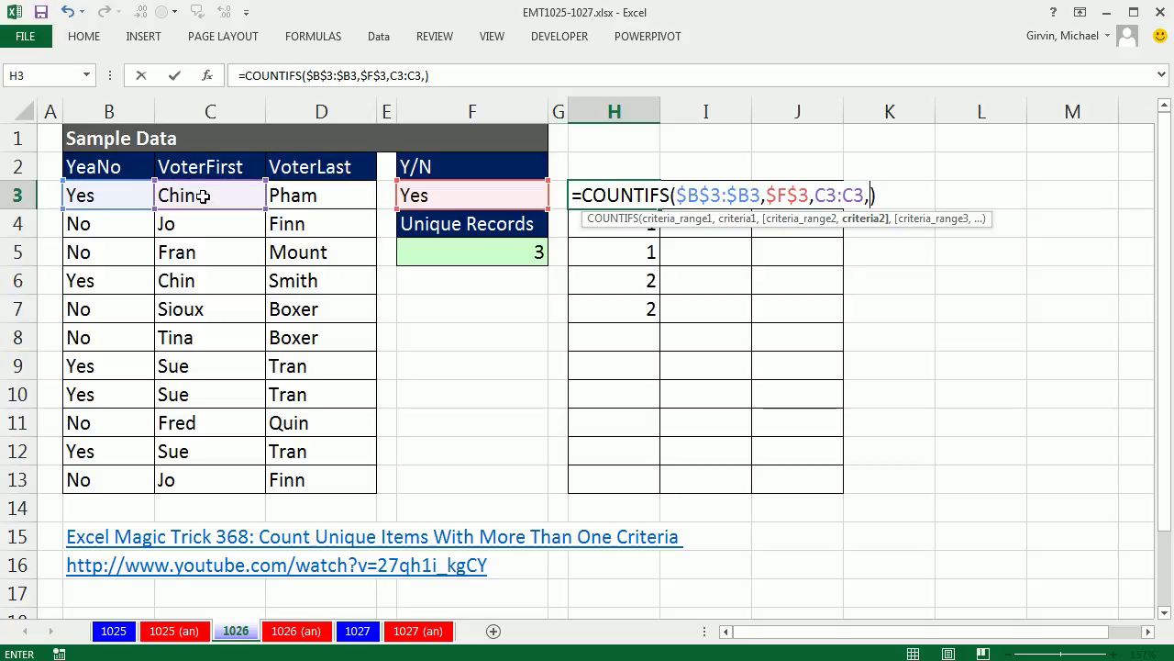
{"action": "left_click", "coordinate": [234, 191]}
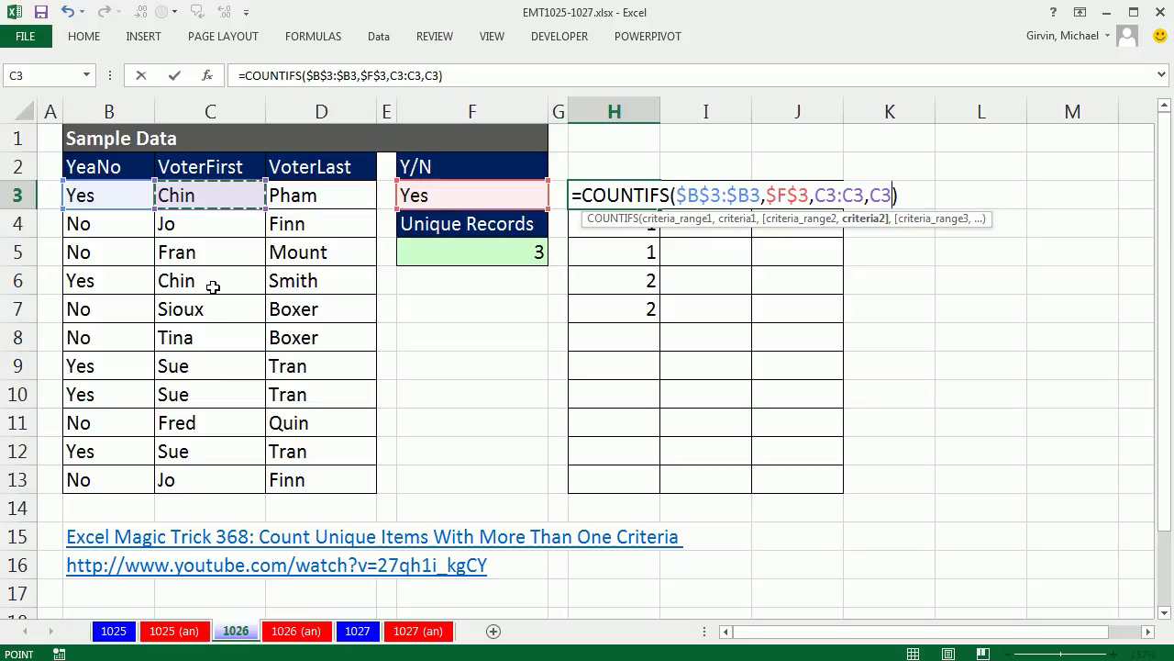
Lock the second criteria pair in the H3 formula so it reads $C$3:$C3,$C3
{"action": "left_click", "coordinate": [830, 196]}
{"action": "key", "text": "F4"}
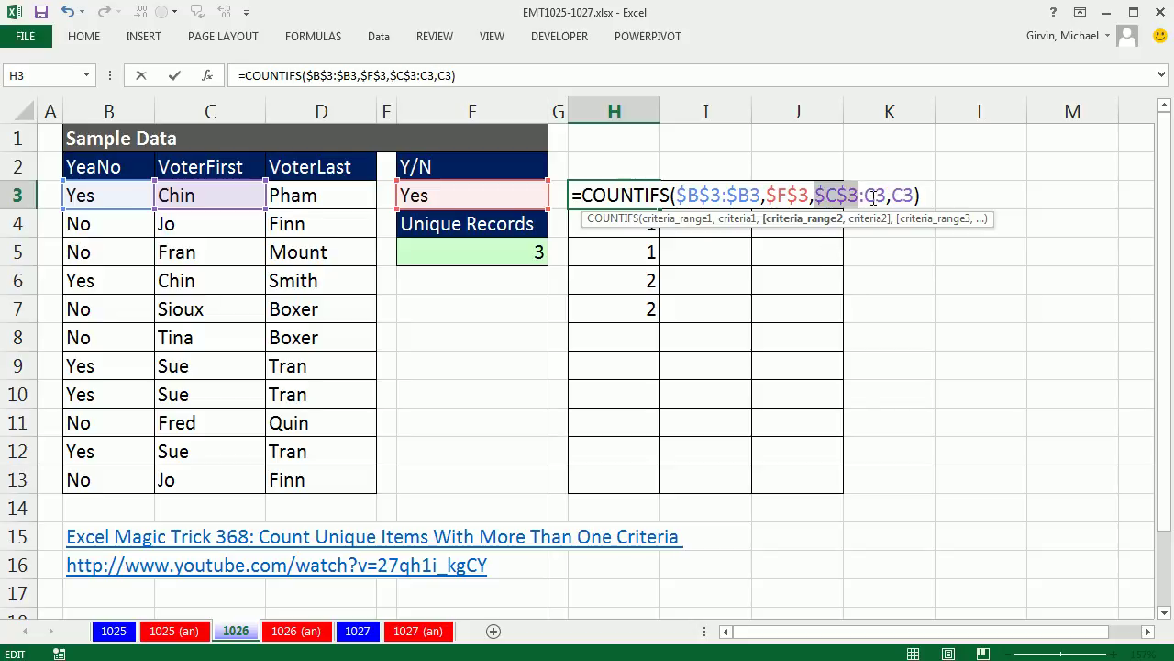
{"action": "left_click", "coordinate": [879, 195]}
{"action": "key", "text": "F4"}
{"action": "key", "text": "F4"}
{"action": "key", "text": "F4"}
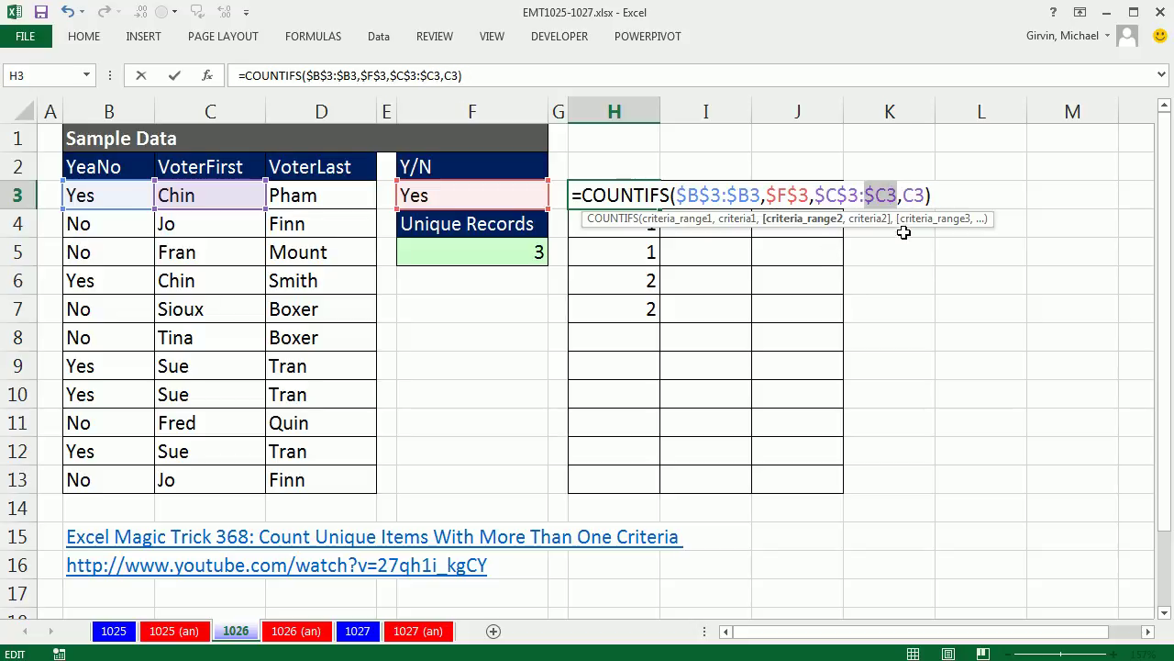
{"action": "left_click", "coordinate": [913, 195]}
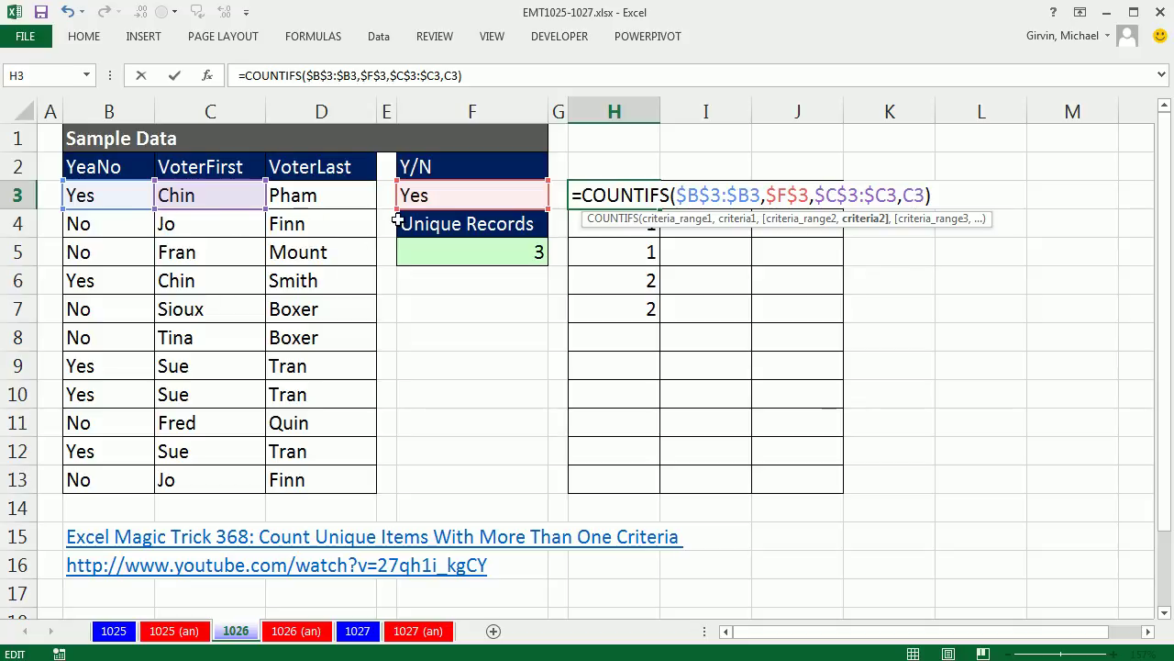
{"action": "left_click", "coordinate": [913, 195]}
{"action": "key", "text": "F4"}
{"action": "key", "text": "F4"}
{"action": "key", "text": "F4"}
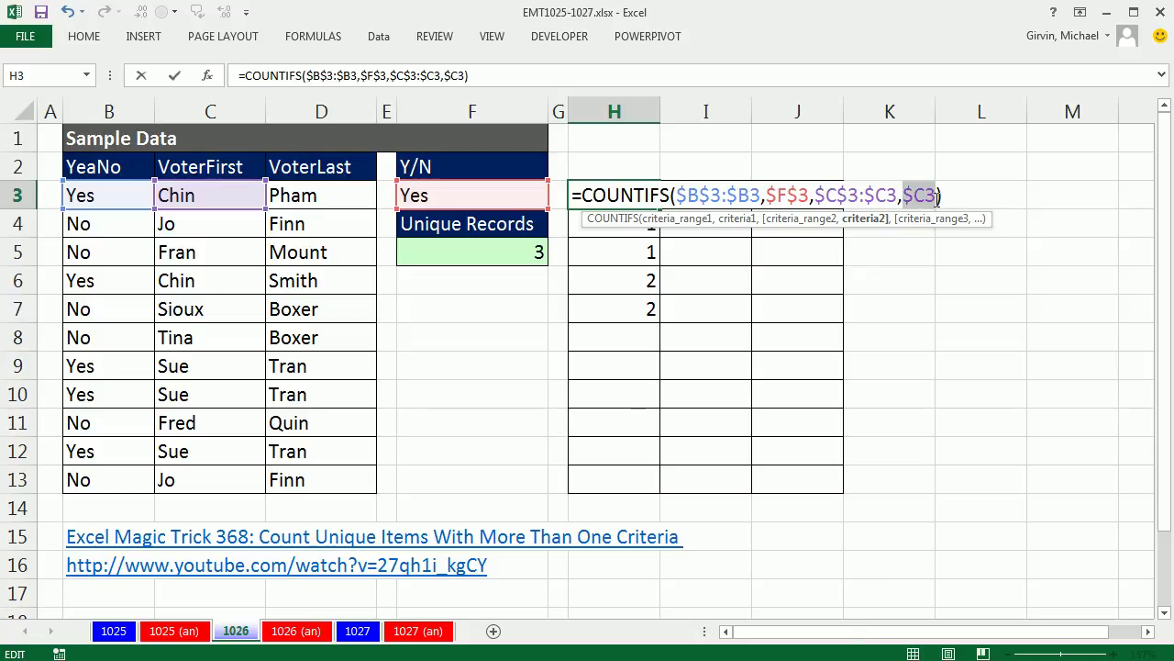
{"action": "key", "text": "Right"}
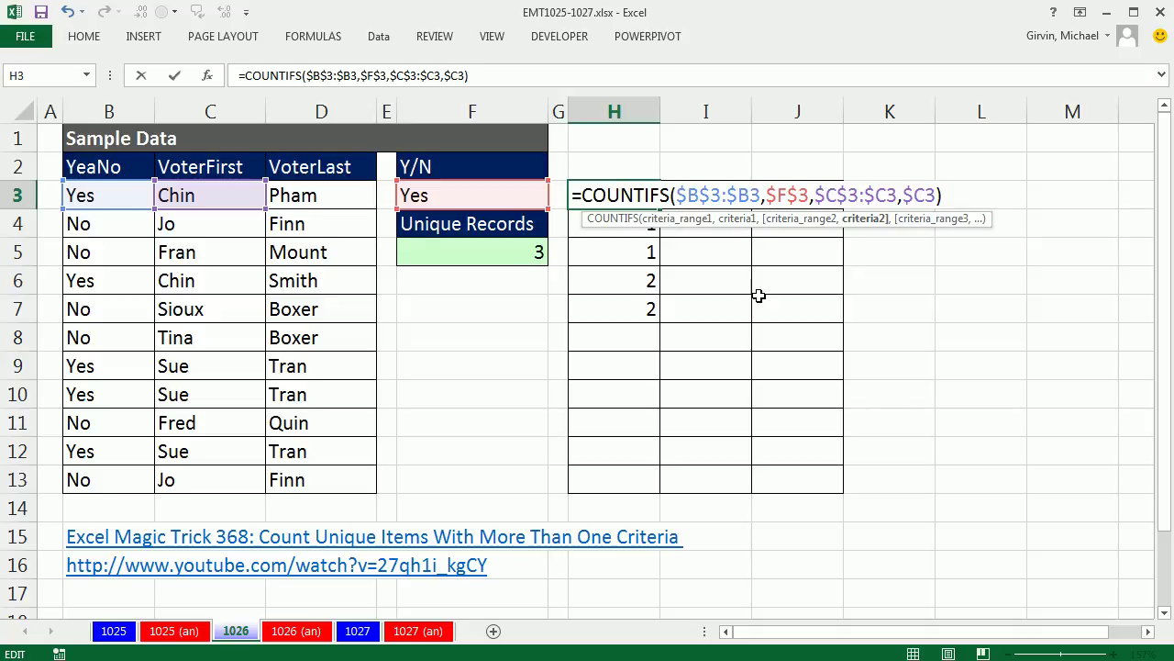
Add D3:D3 as the third criteria range and D3 as its criterion in the H3 formula
{"action": "type", "text": ","}
{"action": "left_click", "coordinate": [311, 198]}
{"action": "type", "text": ":"}
{"action": "left_click", "coordinate": [311, 197]}
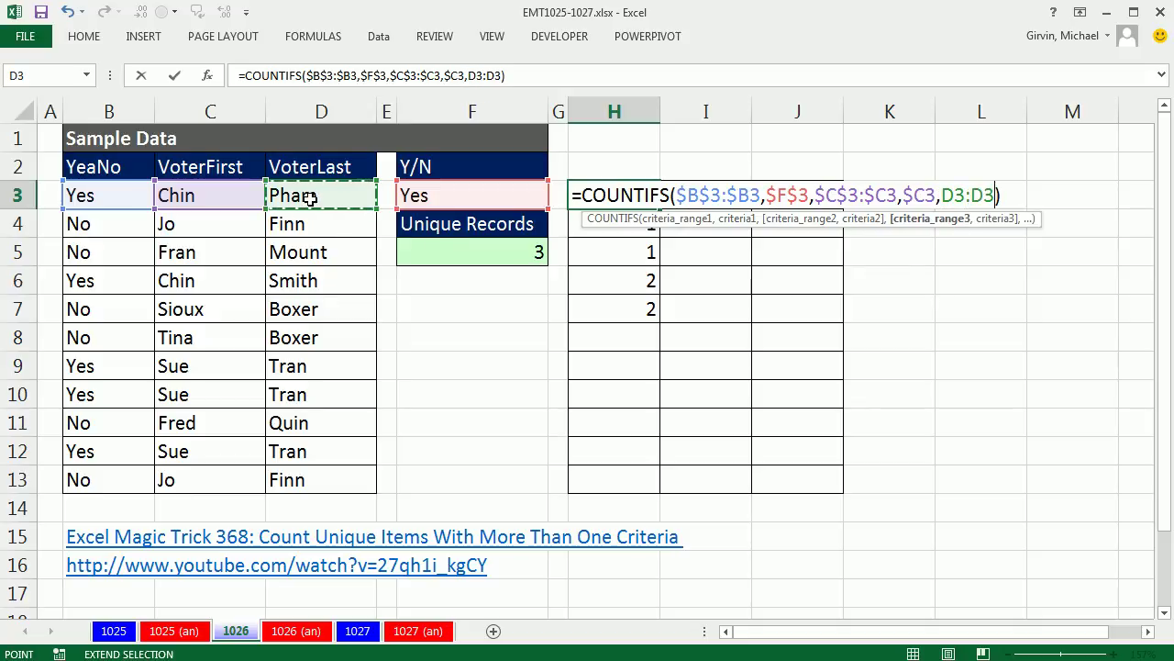
{"action": "type", "text": ","}
{"action": "left_click", "coordinate": [311, 197]}
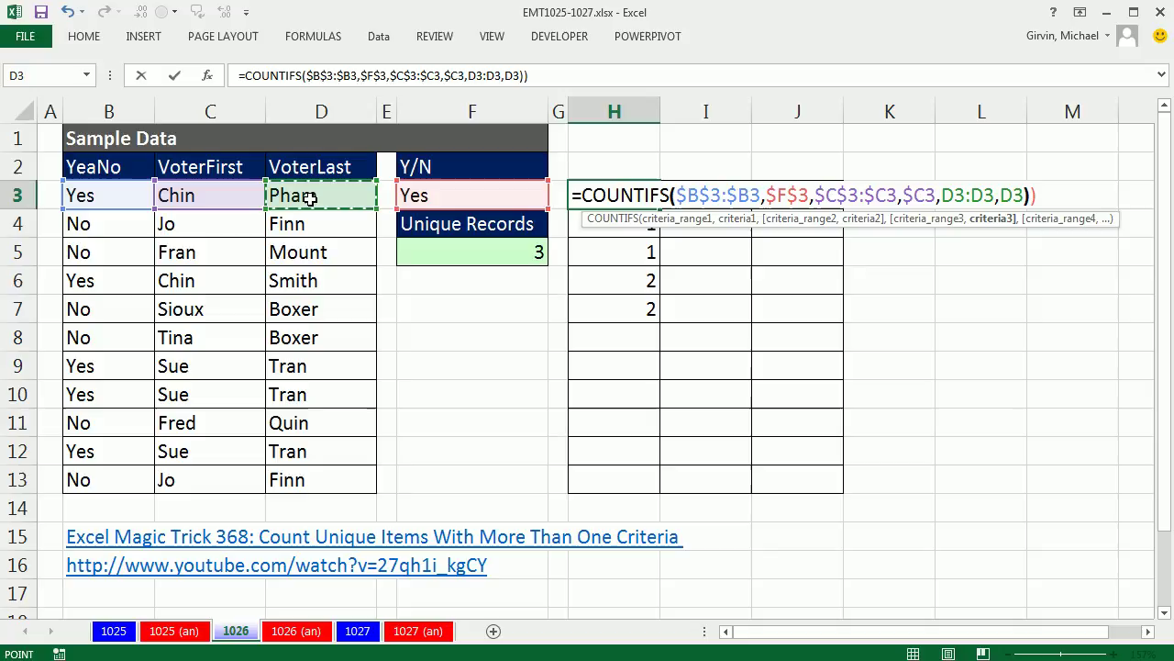
{"action": "type", "text": ")"}
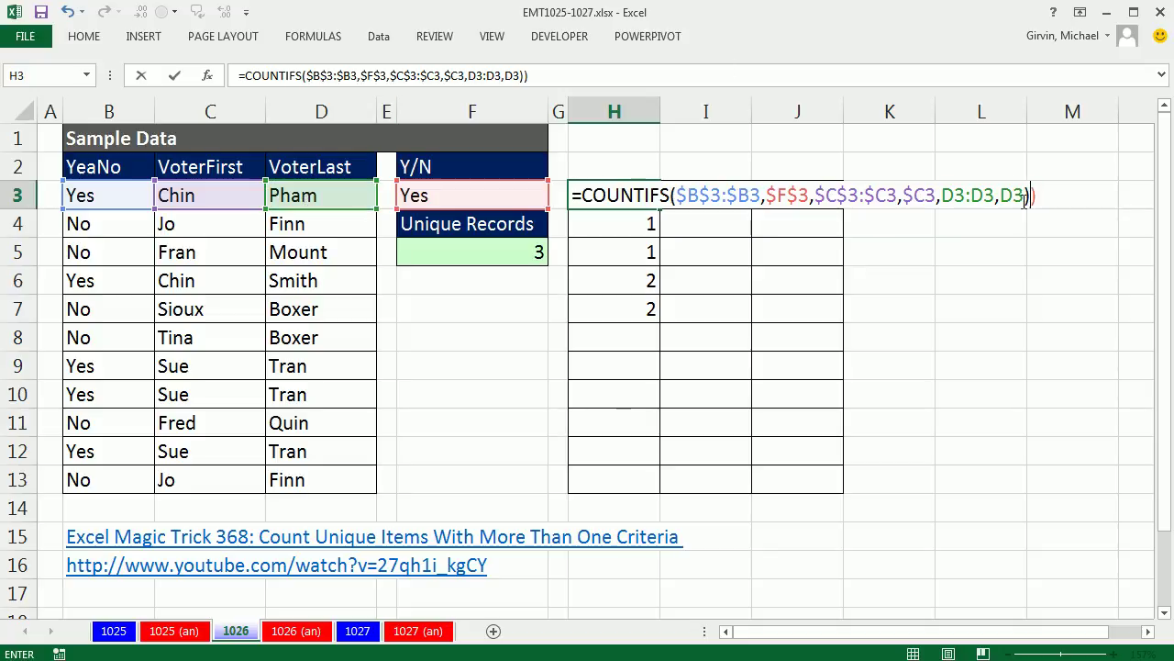
{"action": "key", "text": "BackSpace"}
Lock the third criteria pair as $D$3:$D3,$D3 and enter the completed COUNTIFS formula in H3
{"action": "left_click", "coordinate": [945, 195]}
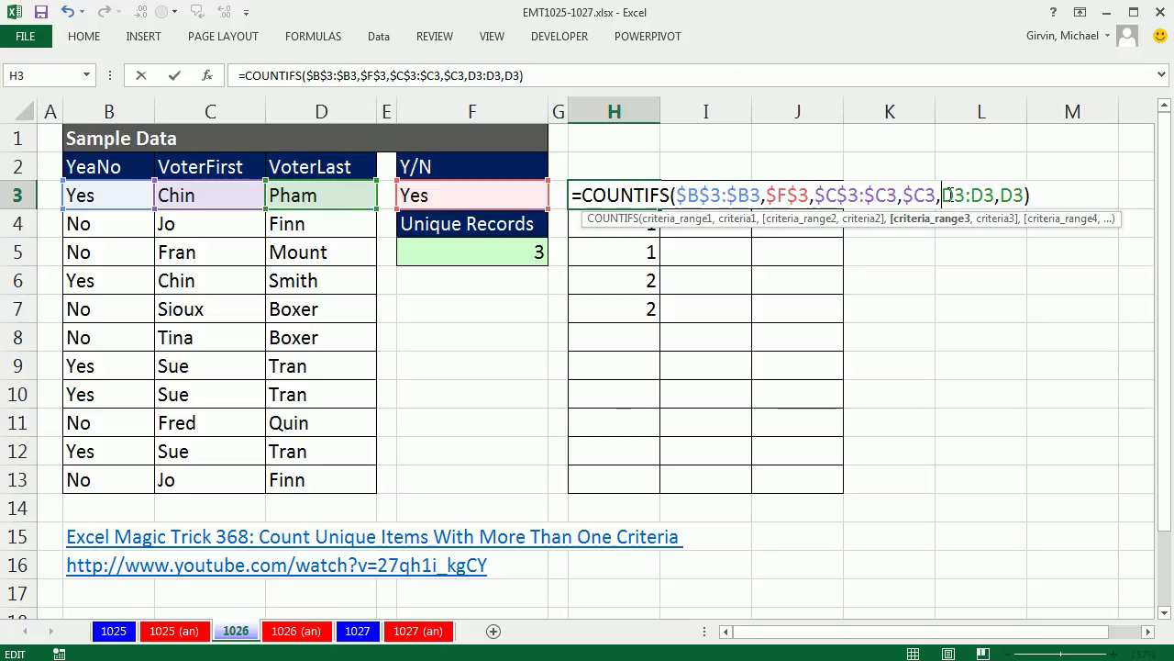
{"action": "key", "text": "F4"}
{"action": "key", "text": "Right"}
{"action": "key", "text": "Right"}
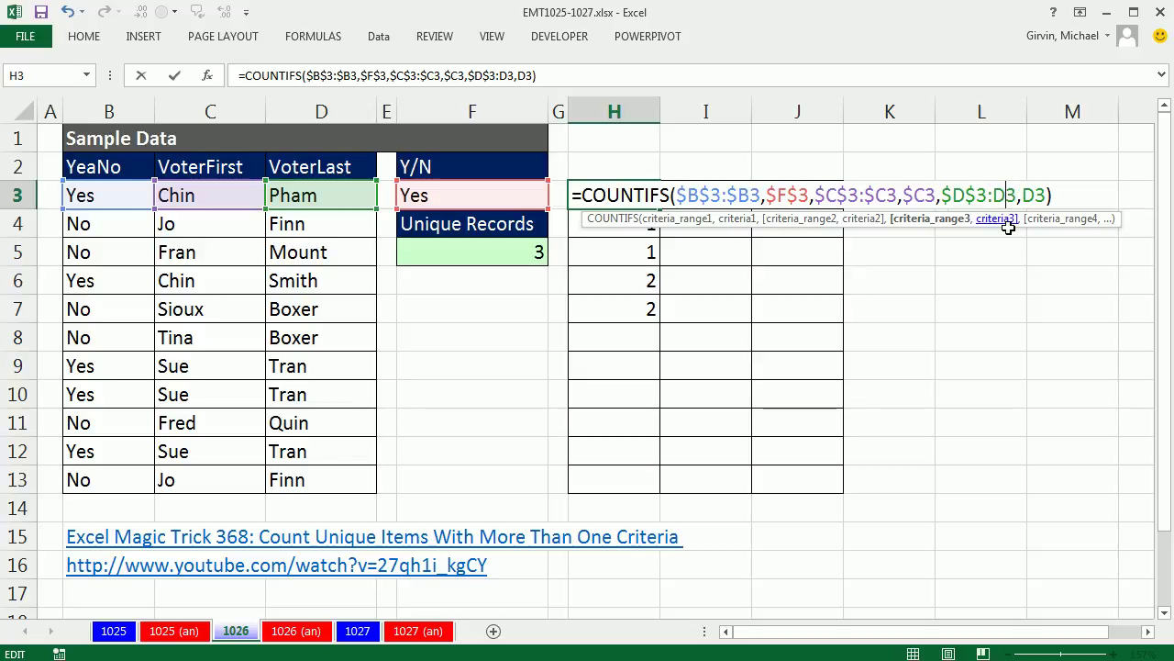
{"action": "key", "text": "F4"}
{"action": "key", "text": "F4"}
{"action": "key", "text": "F4"}
{"action": "left_click", "coordinate": [1051, 200]}
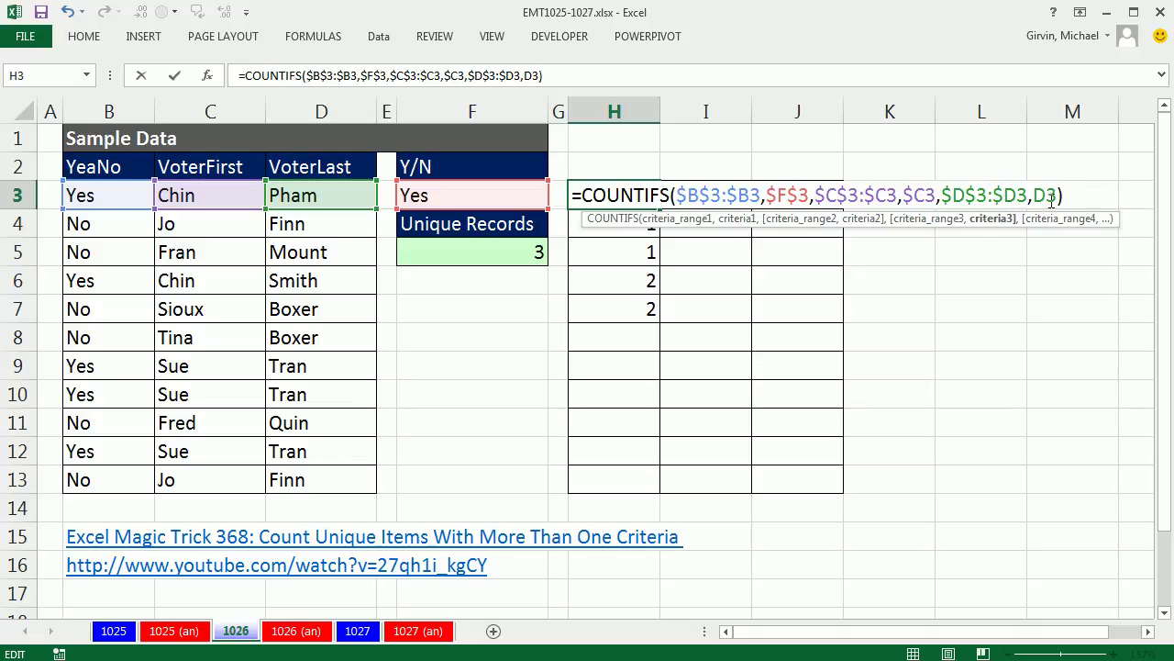
{"action": "key", "text": "F4"}
{"action": "key", "text": "F4"}
{"action": "key", "text": "F4"}
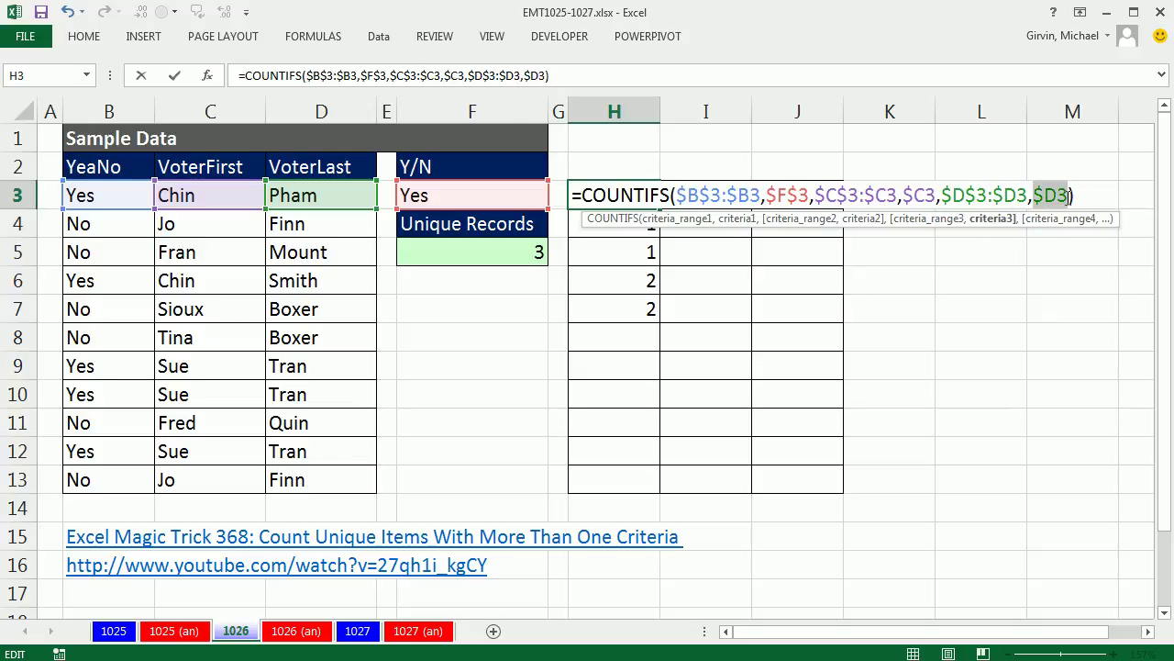
{"action": "key", "text": "ctrl+Return"}
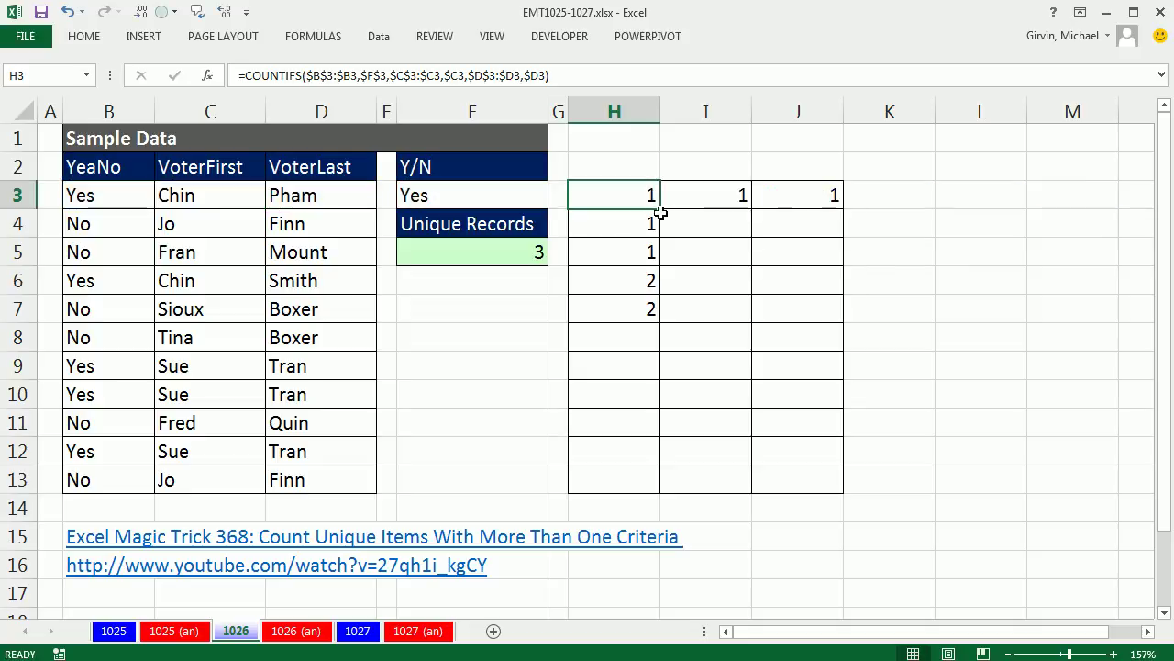
Fill the H3 formula through H3:J13 and append =1 to the formulas in the whole range
{"action": "left_click_drag", "start_coordinate": [653, 213], "coordinate": [841, 501]}
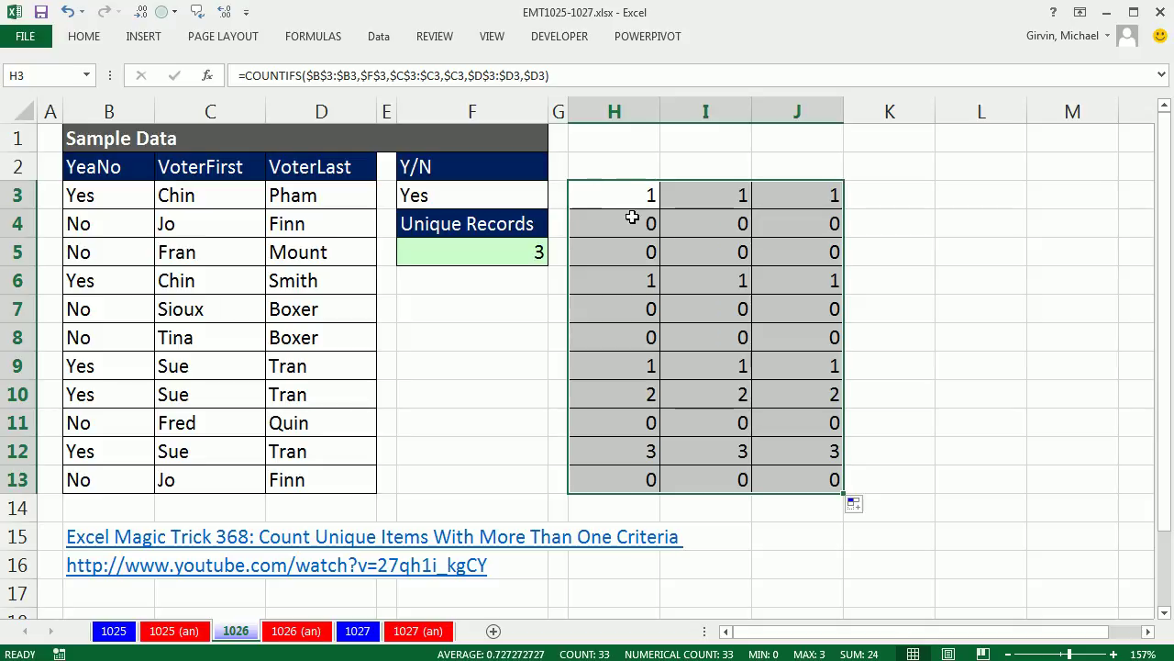
{"action": "key", "text": "F2"}
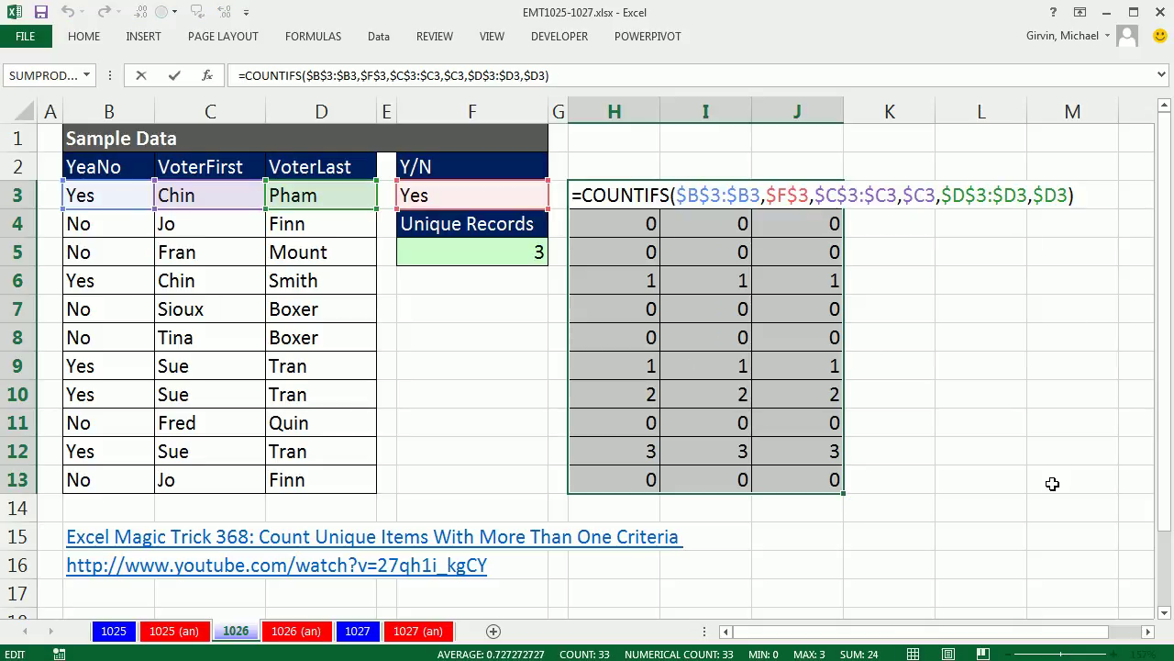
{"action": "type", "text": "=1"}
{"action": "key", "text": "ctrl+Return"}
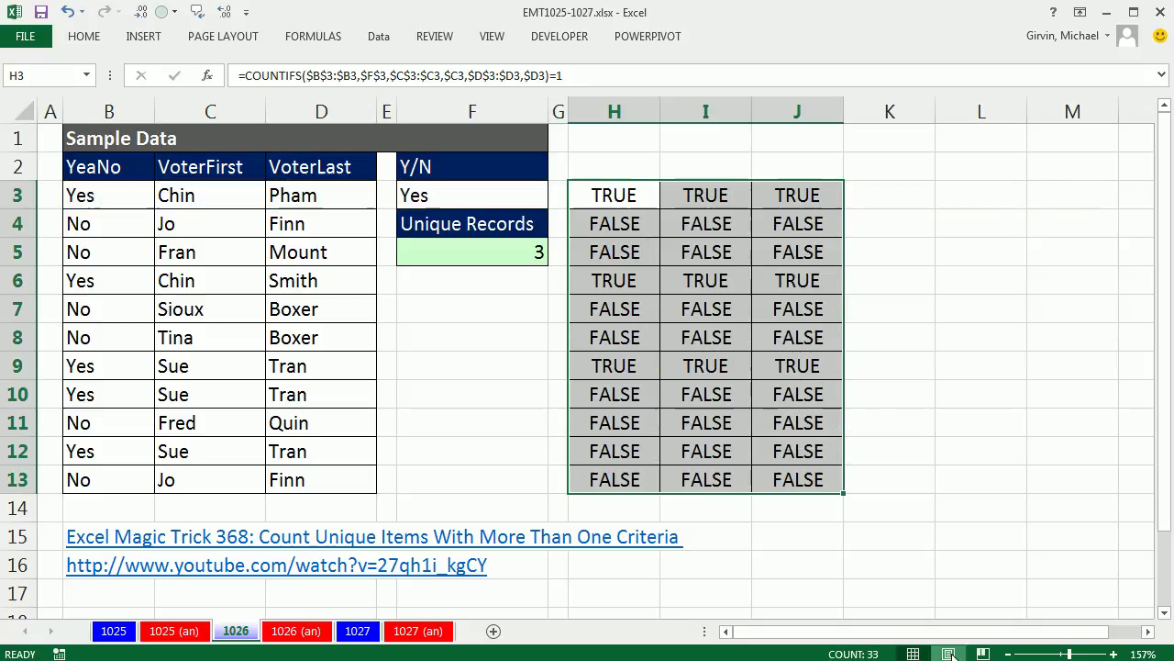
Examine the results in H6:J6 and H9:J9, the full logical formula in H3, and the matching record in row 3
{"action": "left_click_drag", "start_coordinate": [624, 274], "coordinate": [787, 276]}
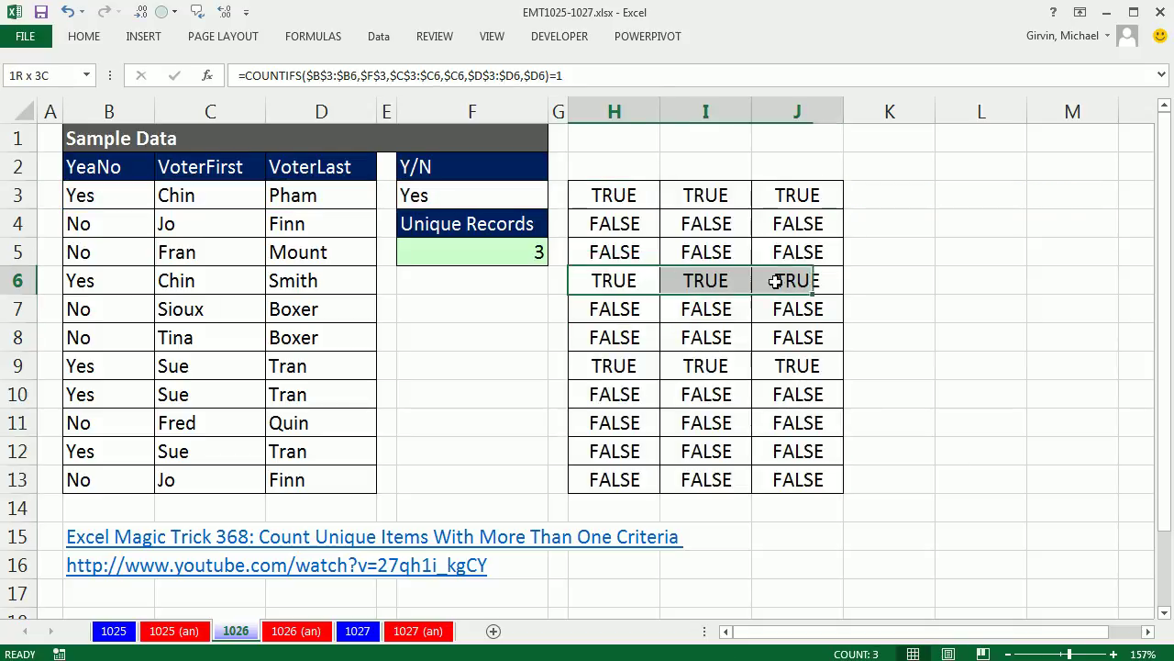
{"action": "left_click", "coordinate": [643, 366], "text": "ctrl"}
{"action": "left_click_drag", "start_coordinate": [658, 365], "coordinate": [791, 363]}
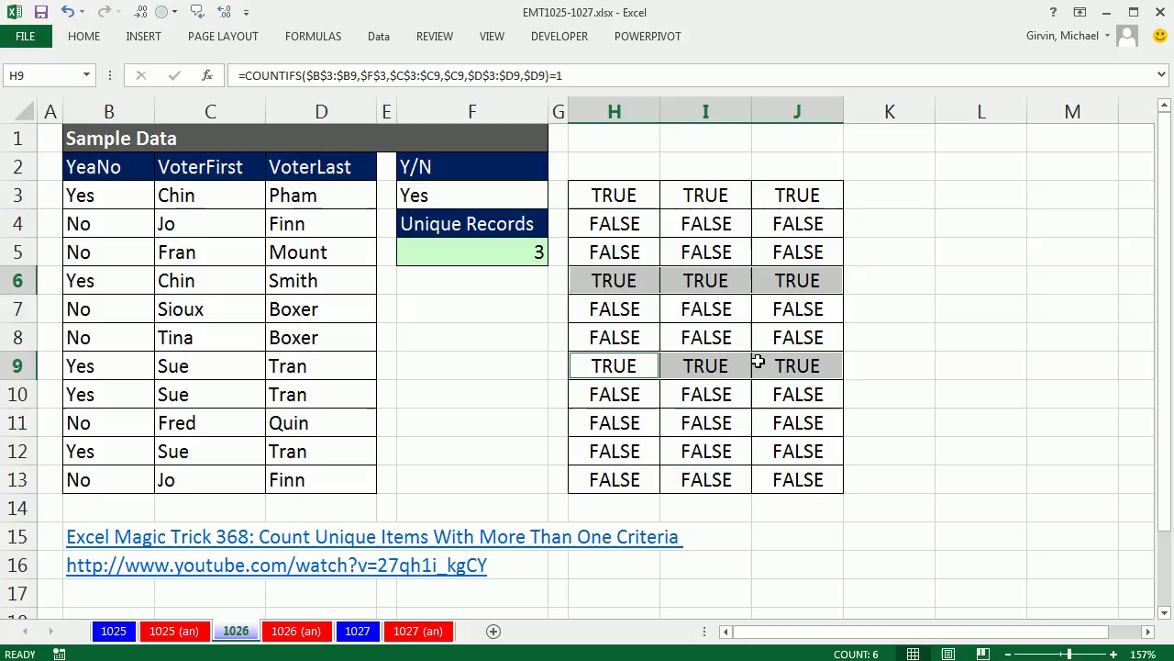
{"action": "left_click", "coordinate": [608, 197]}
{"action": "double_click", "coordinate": [608, 196]}
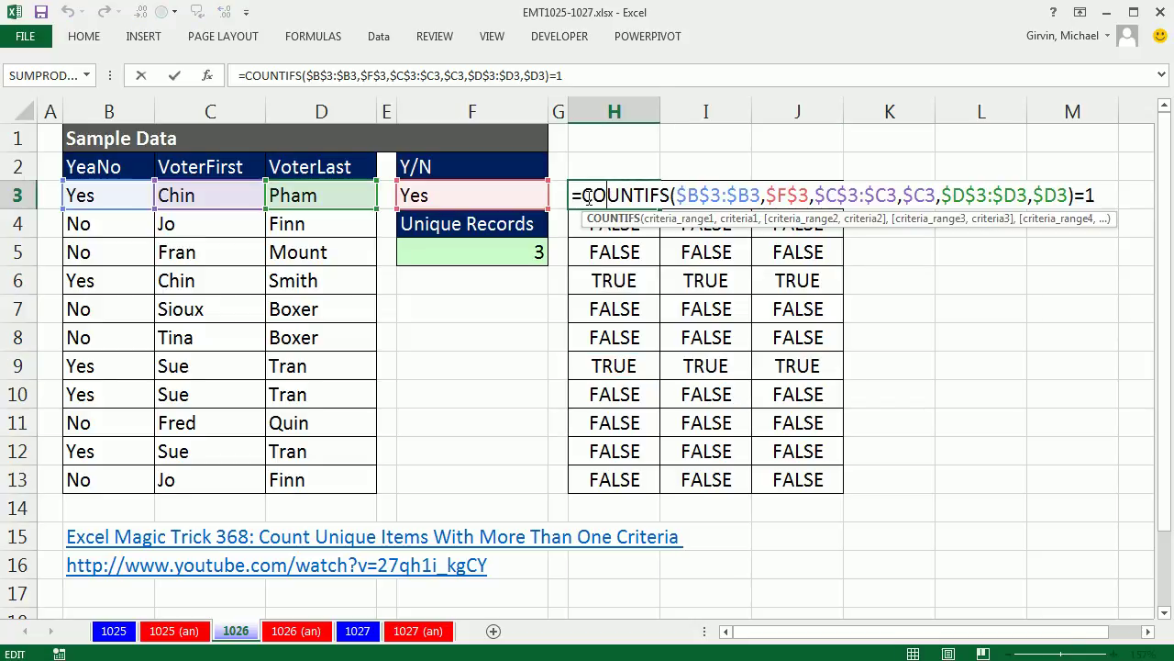
{"action": "left_click_drag", "start_coordinate": [573, 199], "coordinate": [1158, 224]}
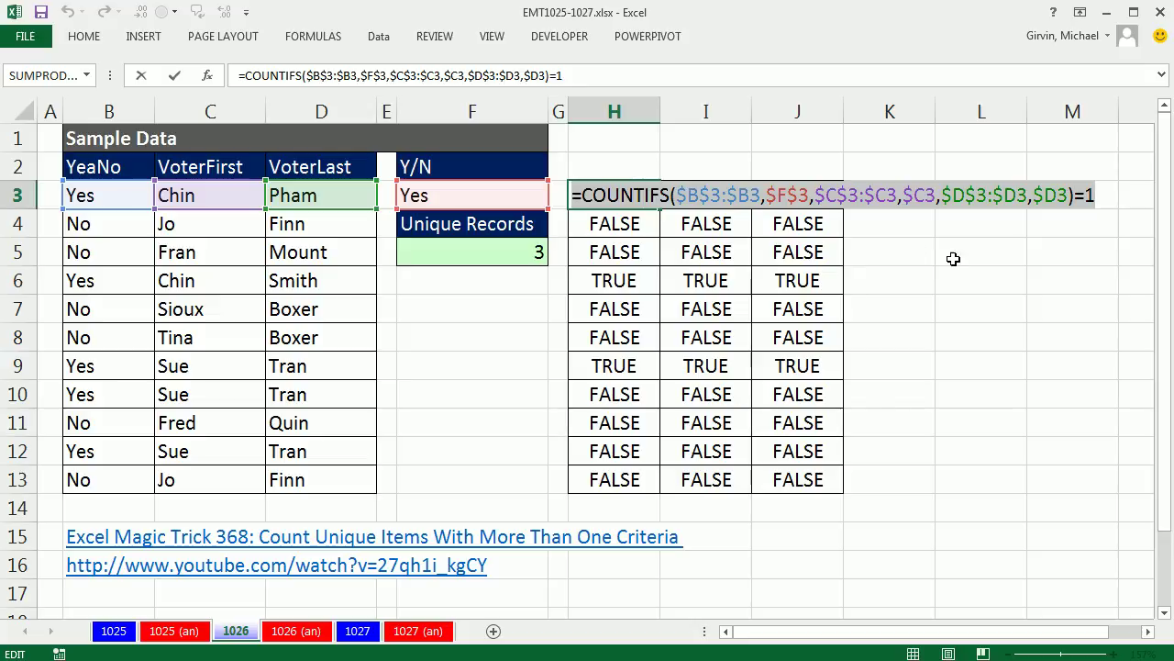
{"action": "key", "text": "ctrl+Return"}
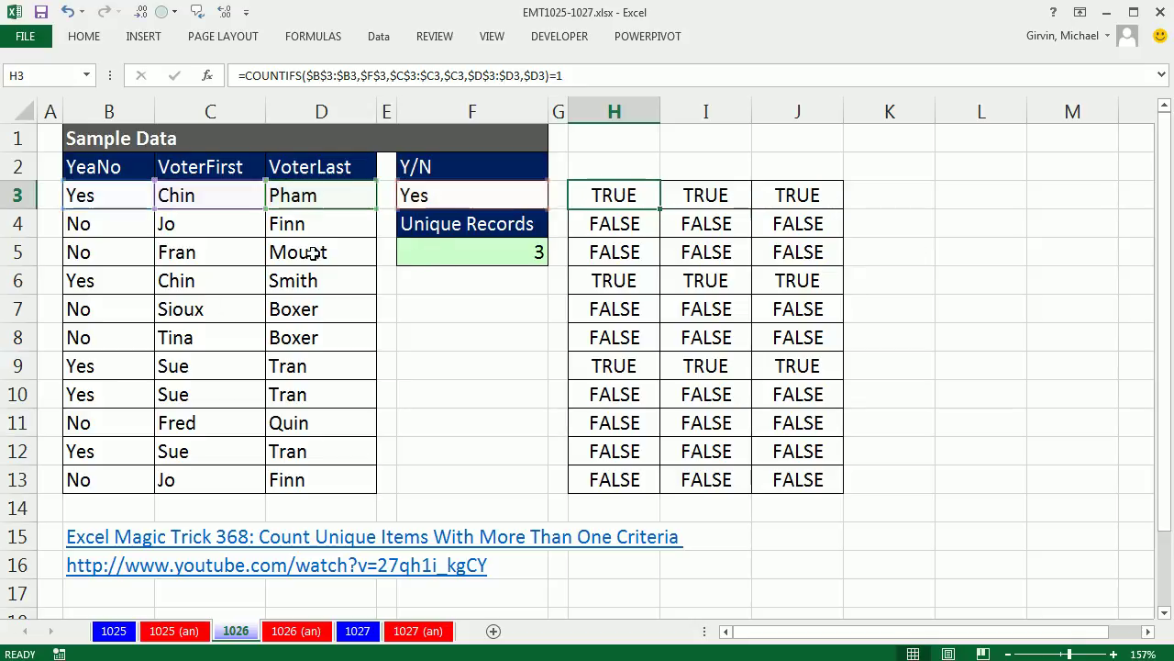
{"action": "left_click_drag", "start_coordinate": [82, 197], "coordinate": [231, 196]}
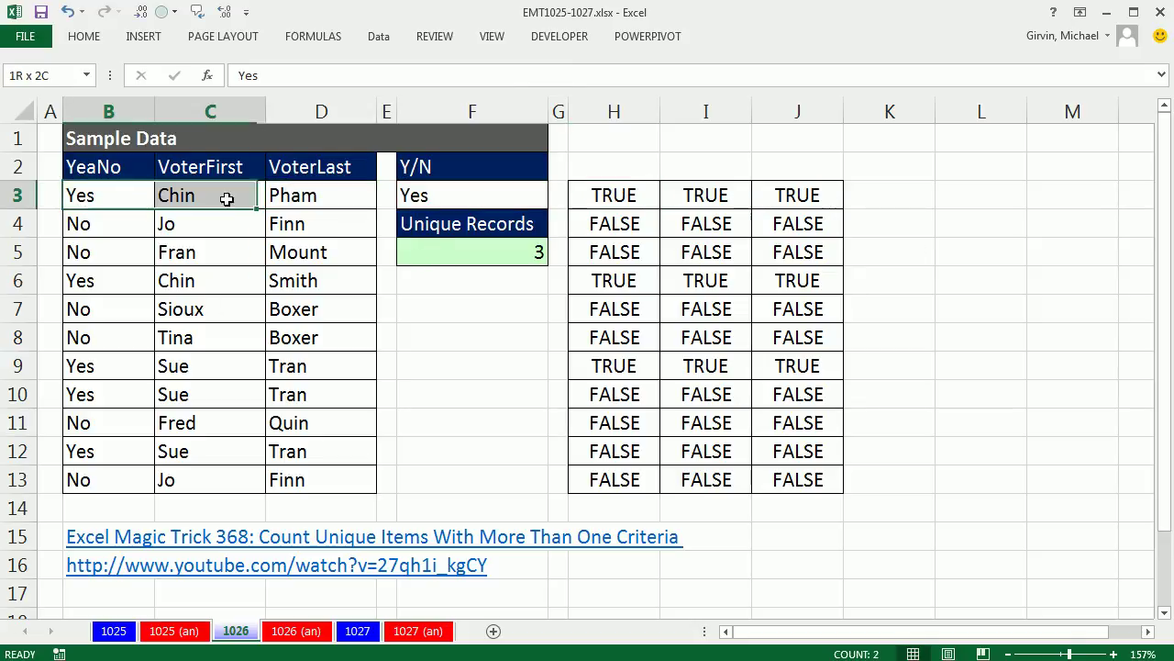
Copy the full text of the H3 formula and select the sample data records B3:D13
{"action": "double_click", "coordinate": [603, 196]}
{"action": "left_click_drag", "start_coordinate": [575, 197], "coordinate": [1096, 196]}
{"action": "key", "text": "ctrl+c"}
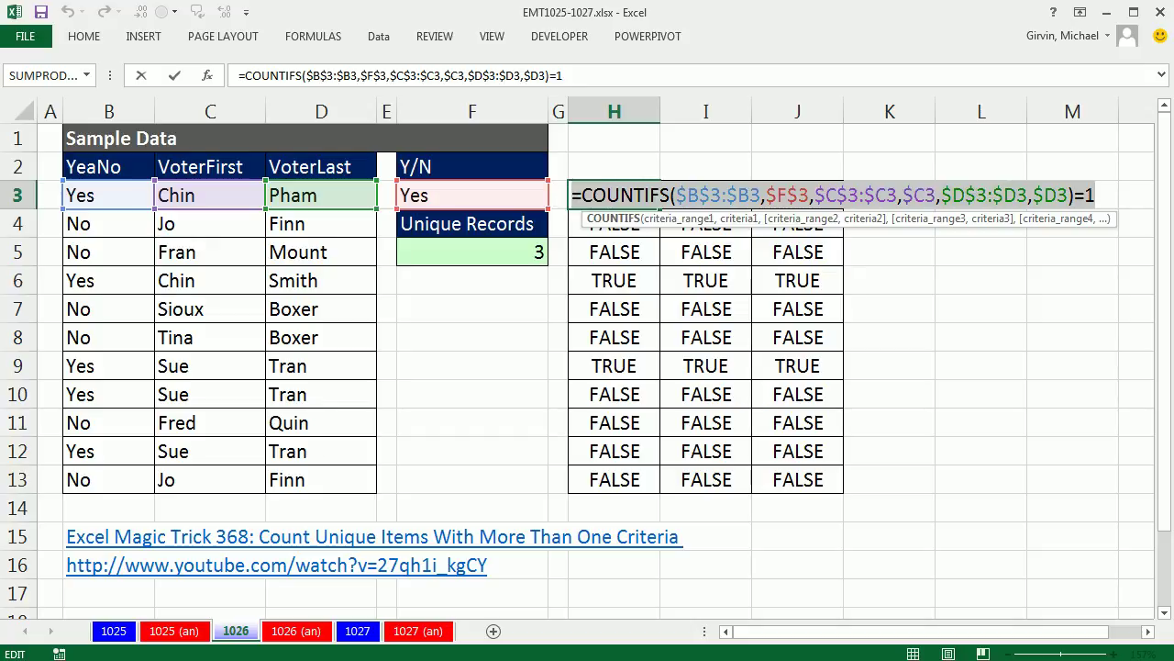
{"action": "key", "text": "Escape"}
{"action": "left_click", "coordinate": [92, 196]}
{"action": "left_click_drag", "start_coordinate": [289, 201], "coordinate": [343, 485]}
{"action": "left_click", "coordinate": [84, 36]}
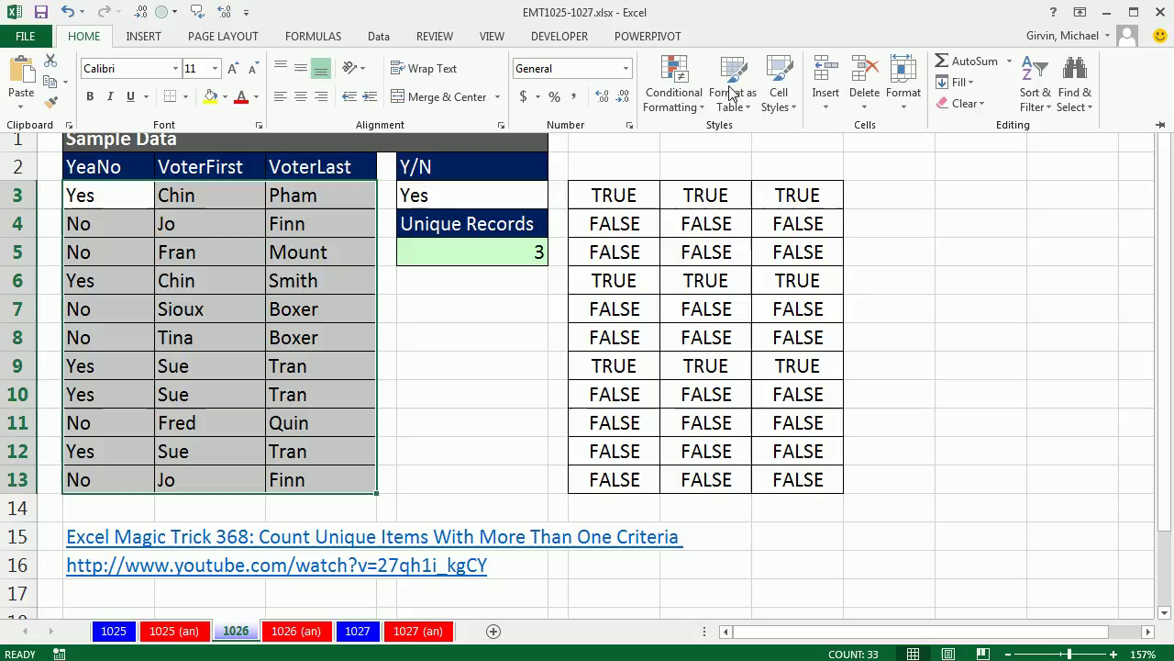
{"action": "left_click", "coordinate": [672, 91]}
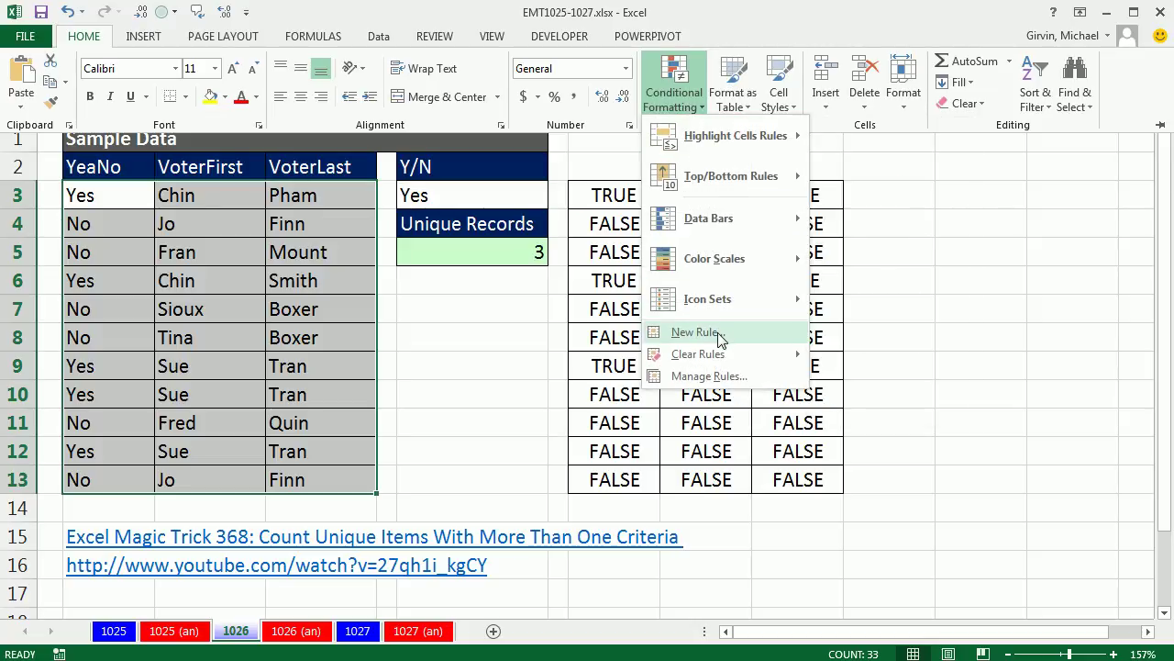
{"action": "key", "text": "Escape"}
{"action": "key", "text": "Escape"}
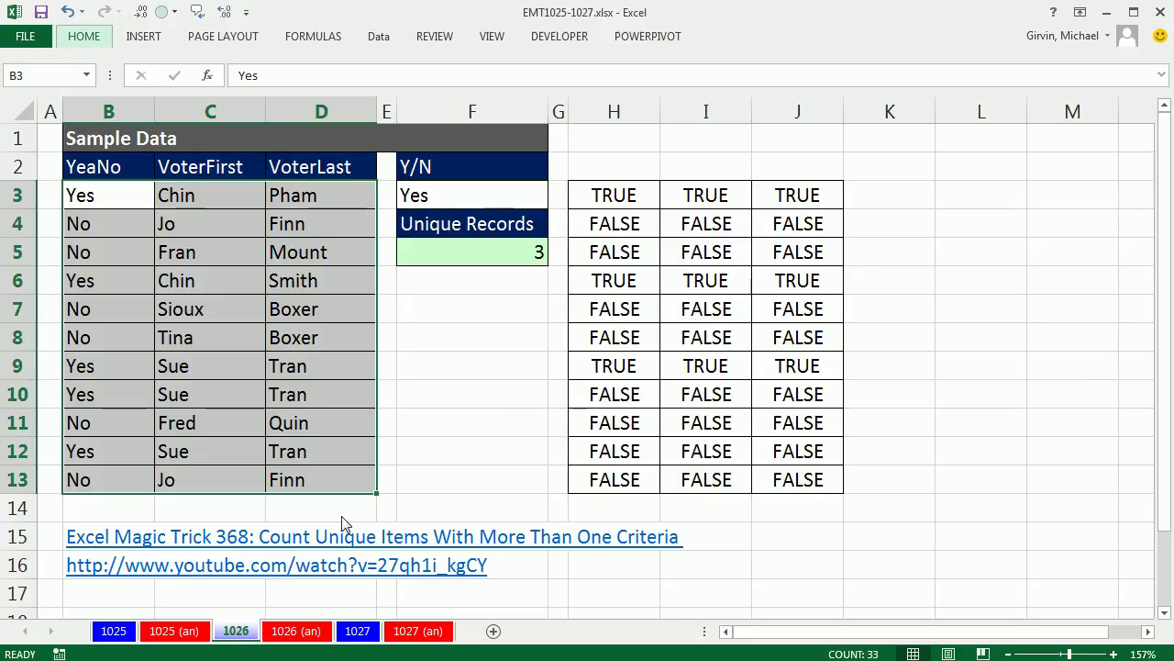
{"action": "key", "text": "alt+o"}
{"action": "key", "text": "d"}
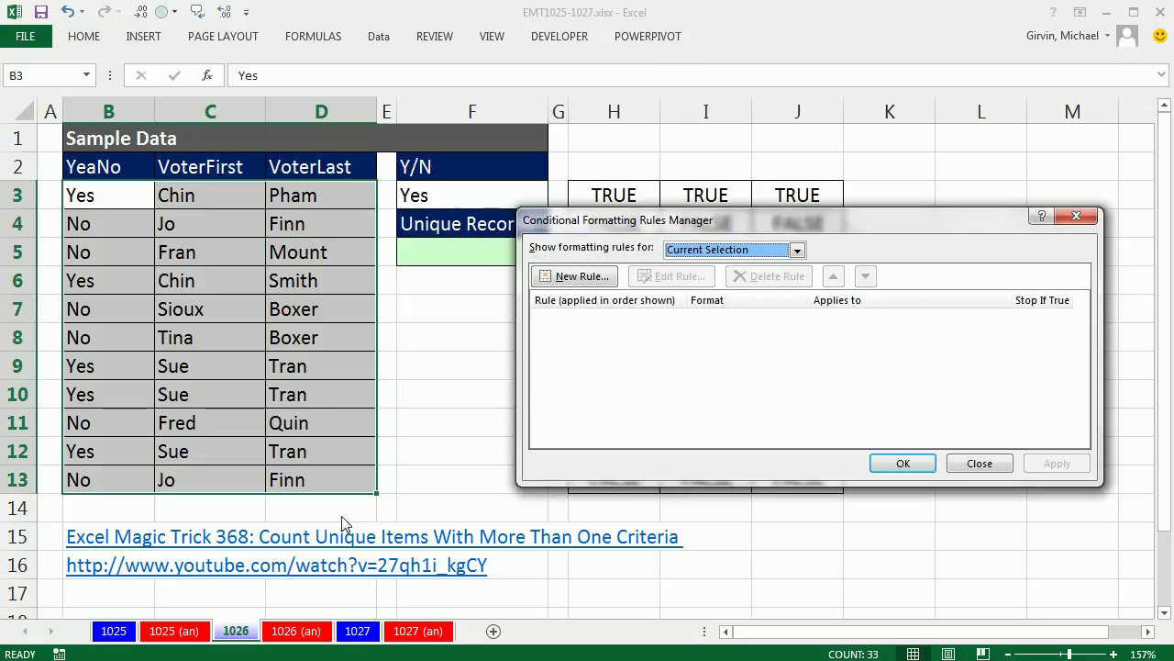
{"action": "key", "text": "alt+n"}
{"action": "key", "text": "Escape"}
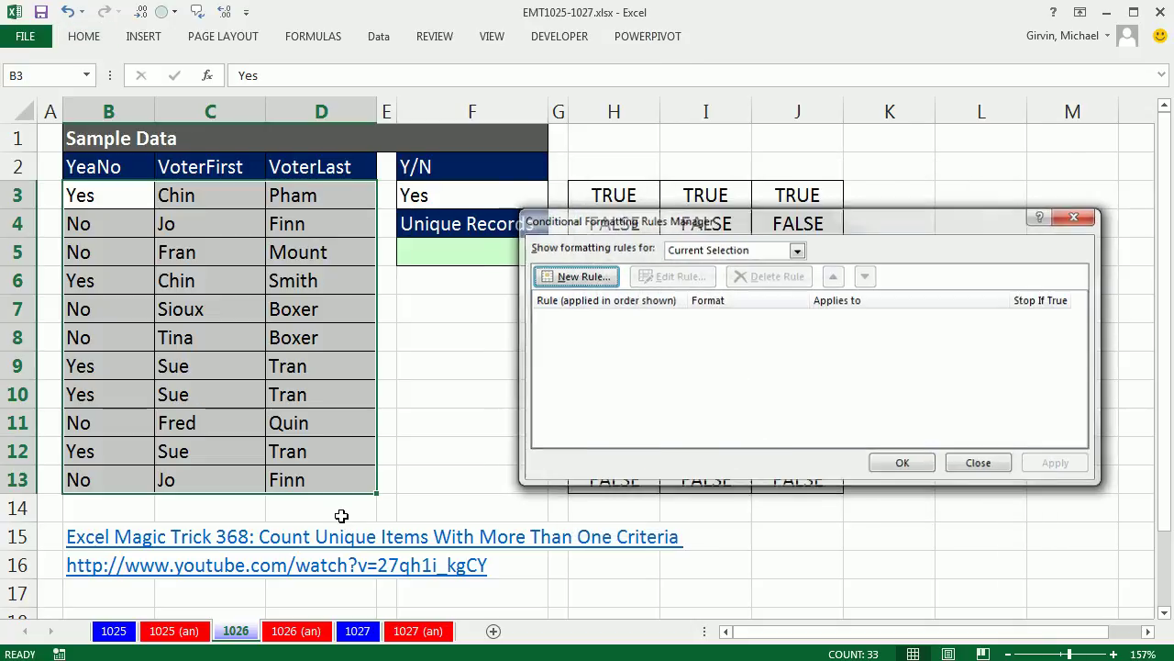
{"action": "key", "text": "Escape"}
Start a formula-based conditional formatting rule for B3:D13 and paste =COUNTIFS($B$3:$B3,$F$3,$C$3:$C3,$C3,$D$3:$D3,$D3)=1 as its condition
{"action": "key", "text": "alt"}
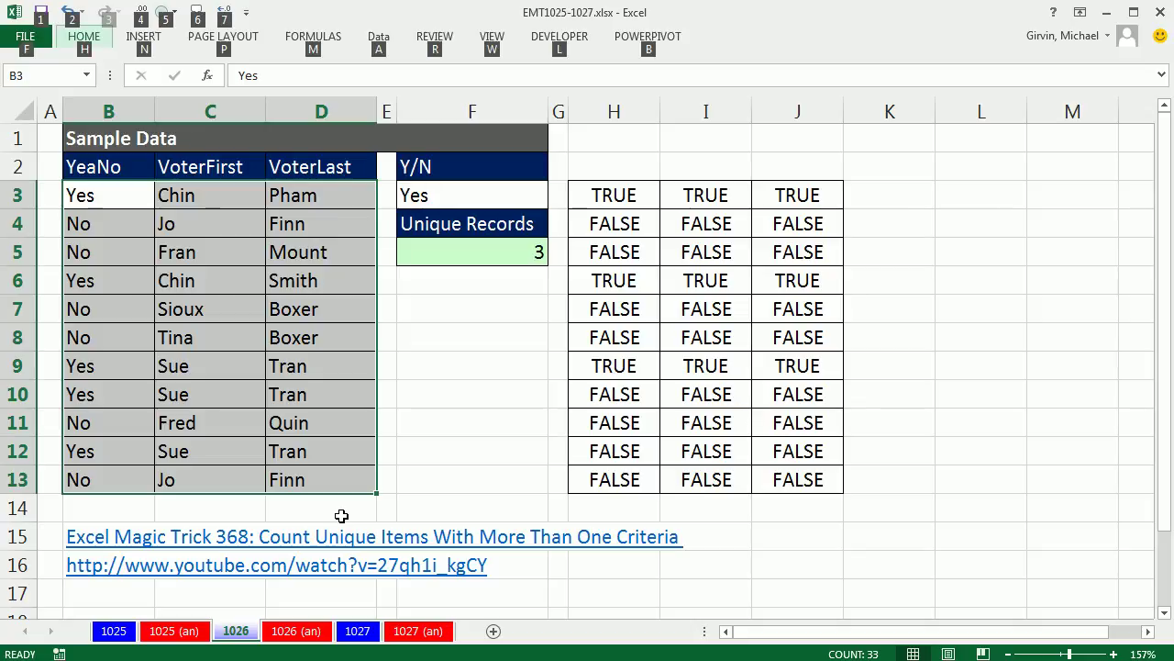
{"action": "key", "text": "h"}
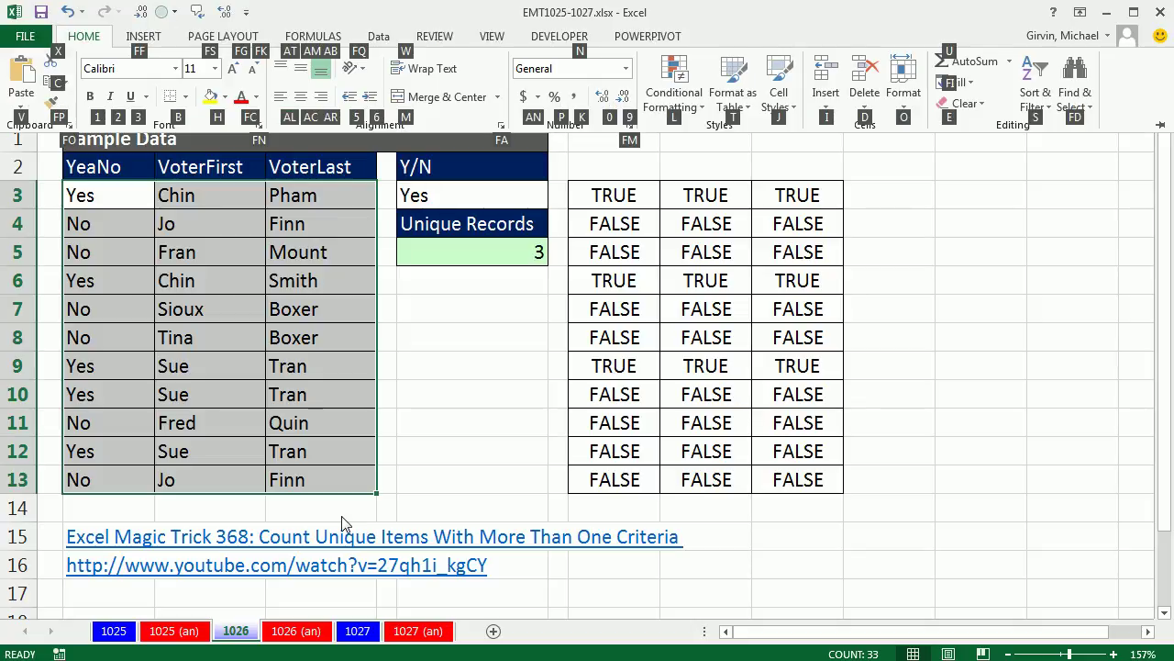
{"action": "key", "text": "l"}
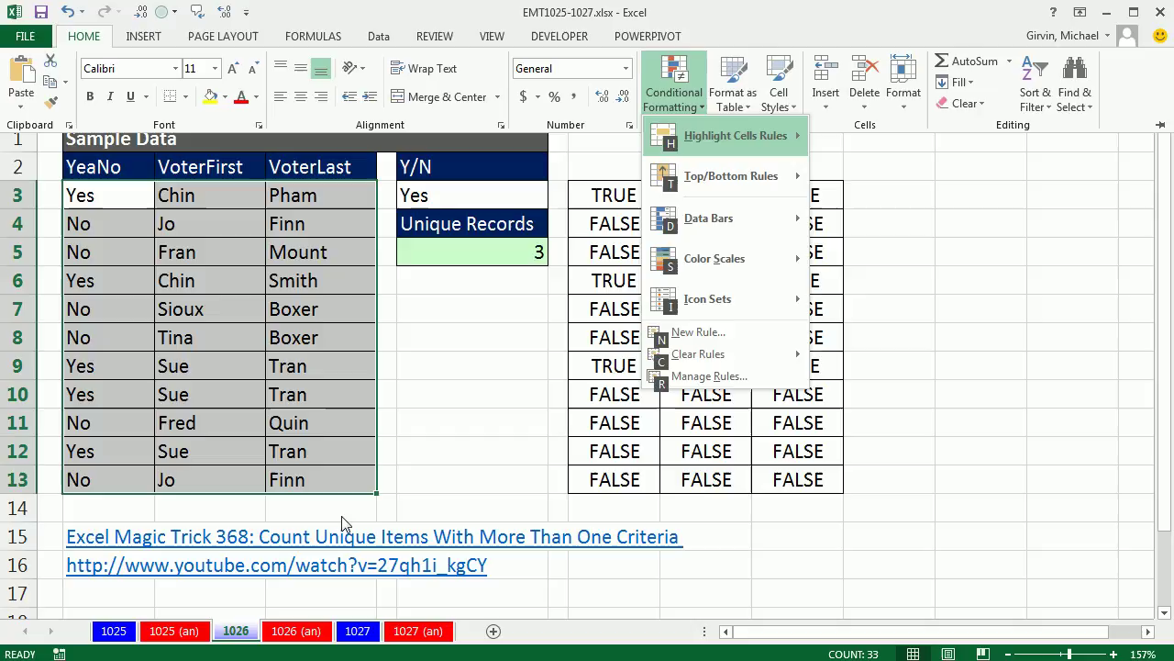
{"action": "key", "text": "n"}
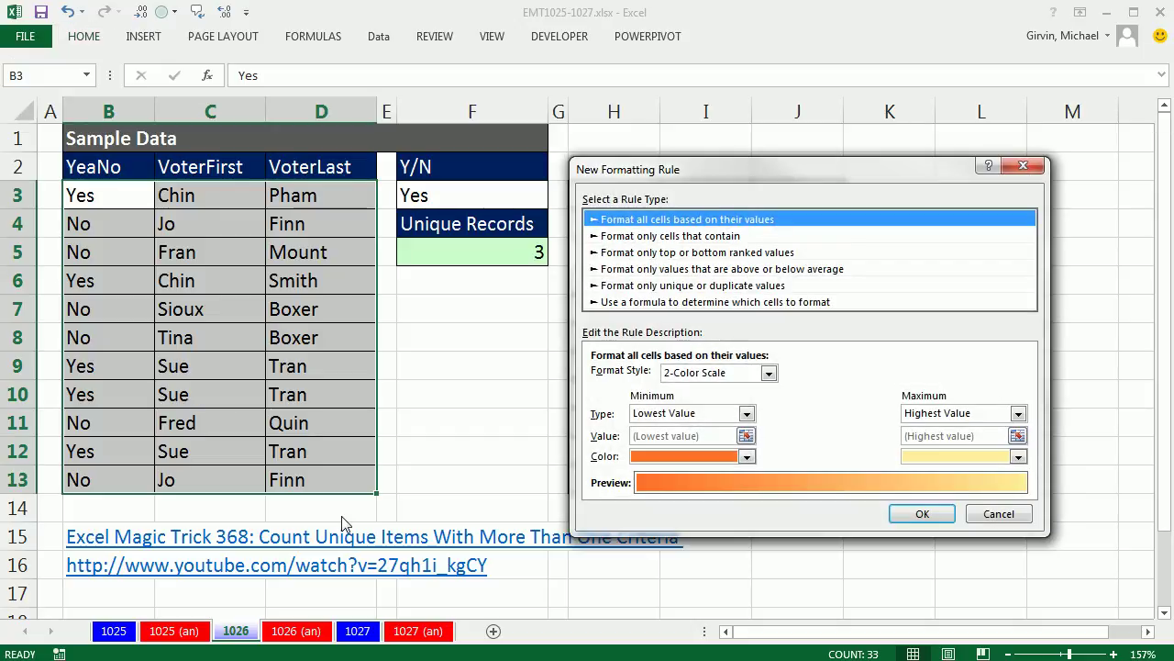
{"action": "key", "text": "Down"}
{"action": "key", "text": "Down"}
{"action": "key", "text": "Down"}
{"action": "key", "text": "Down"}
{"action": "key", "text": "Down"}
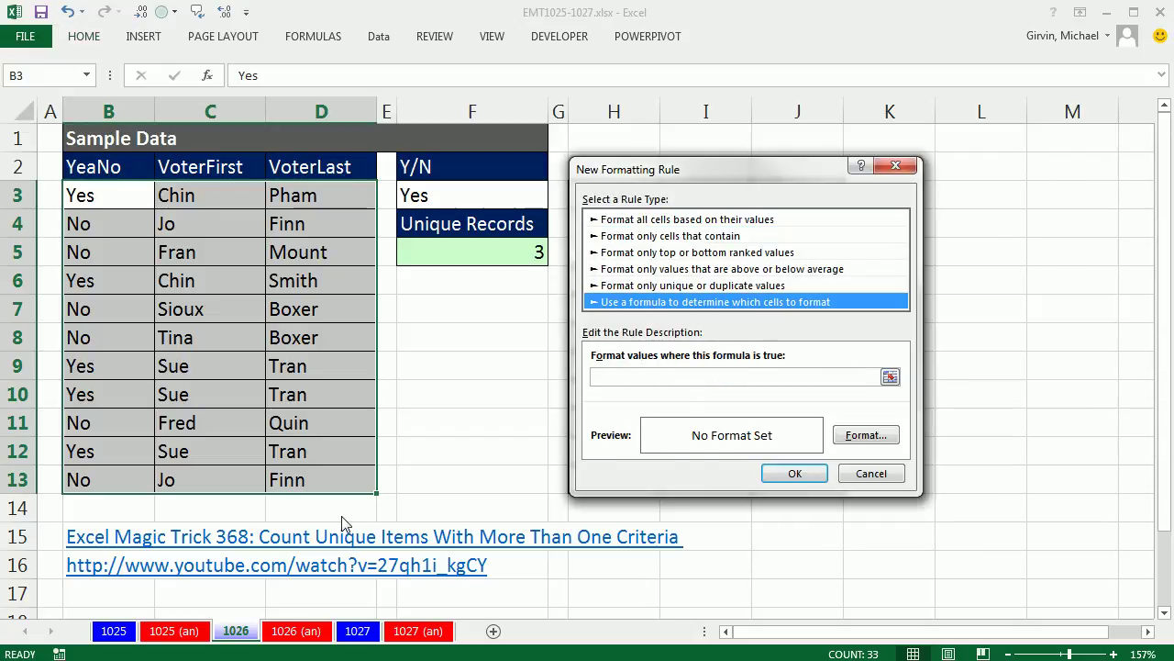
{"action": "key", "text": "ctrl+v"}
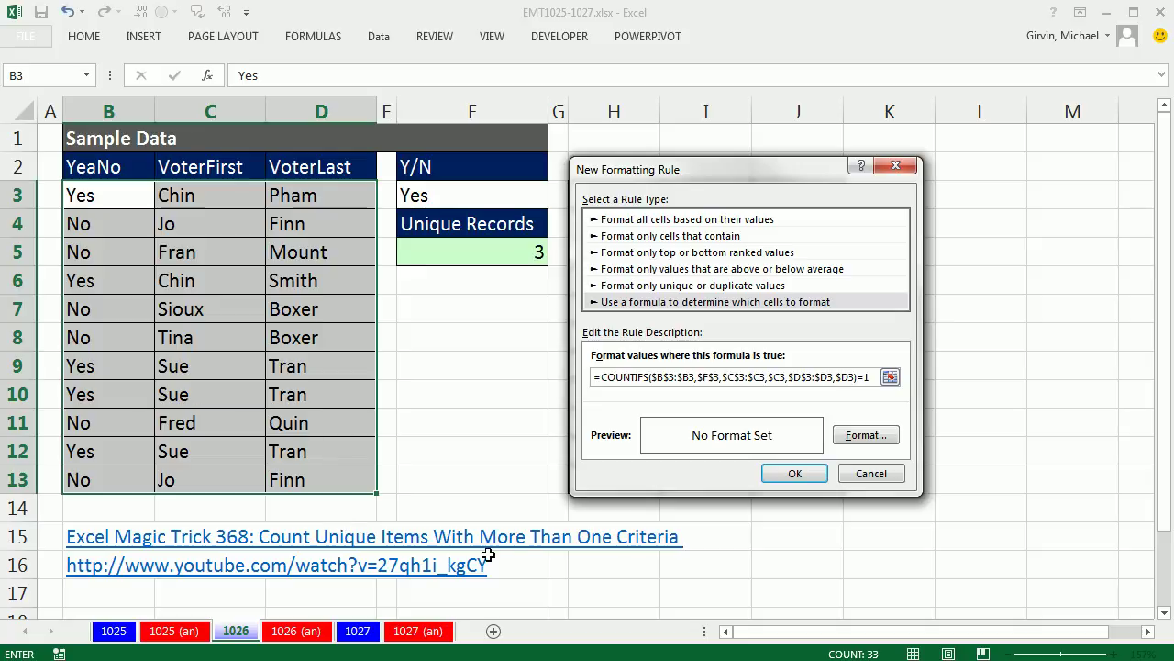
Give the rule a yellow background fill and apply it to the selected records
{"action": "left_click", "coordinate": [863, 435]}
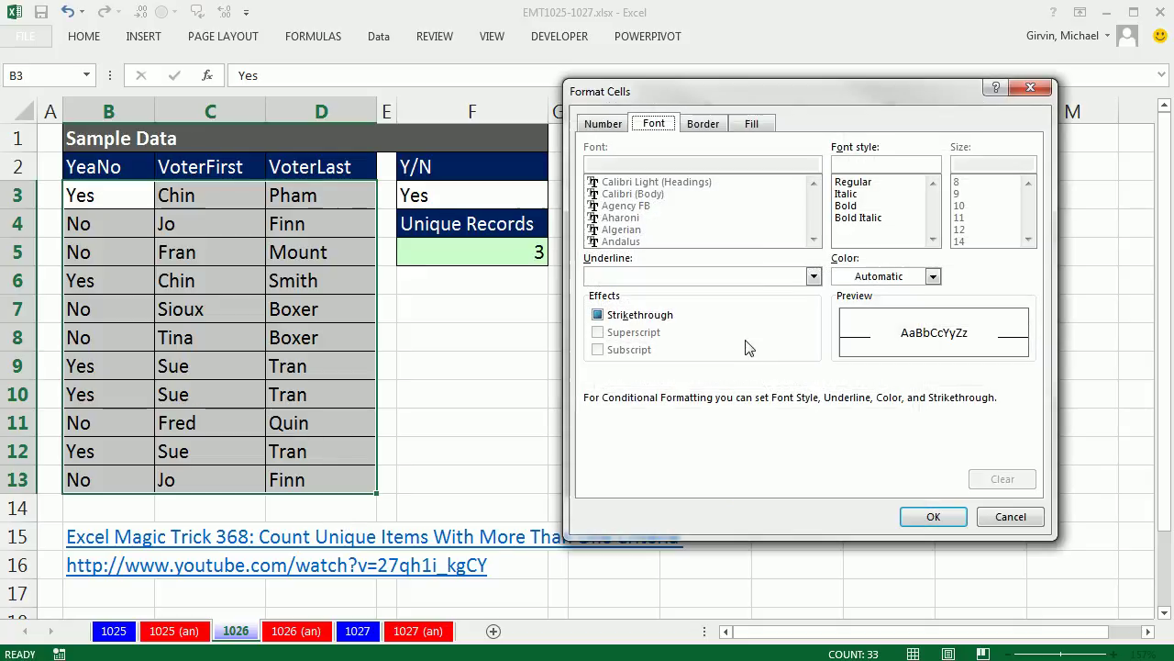
{"action": "left_click", "coordinate": [752, 124]}
{"action": "left_click", "coordinate": [650, 304]}
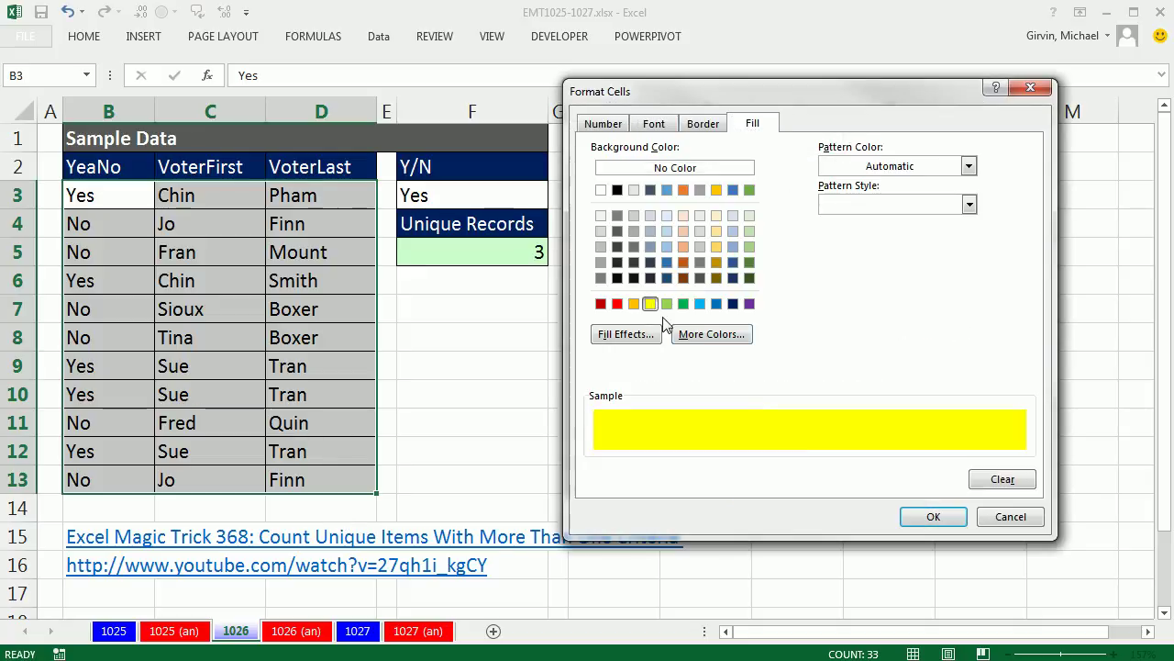
{"action": "left_click", "coordinate": [933, 516]}
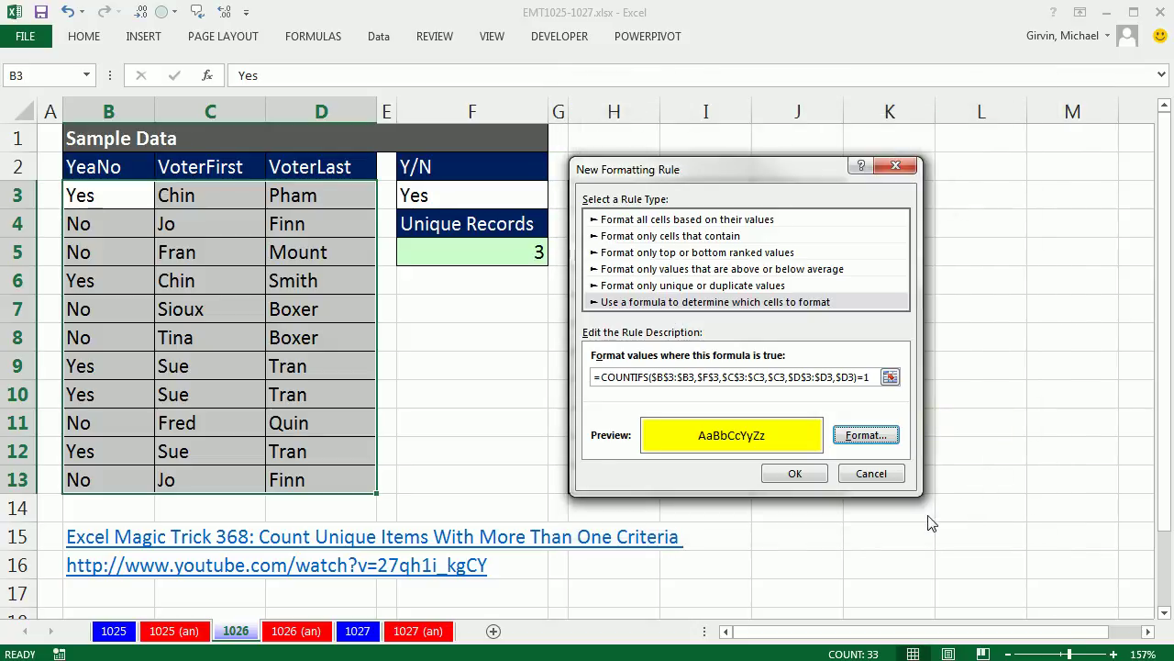
{"action": "left_click", "coordinate": [795, 474]}
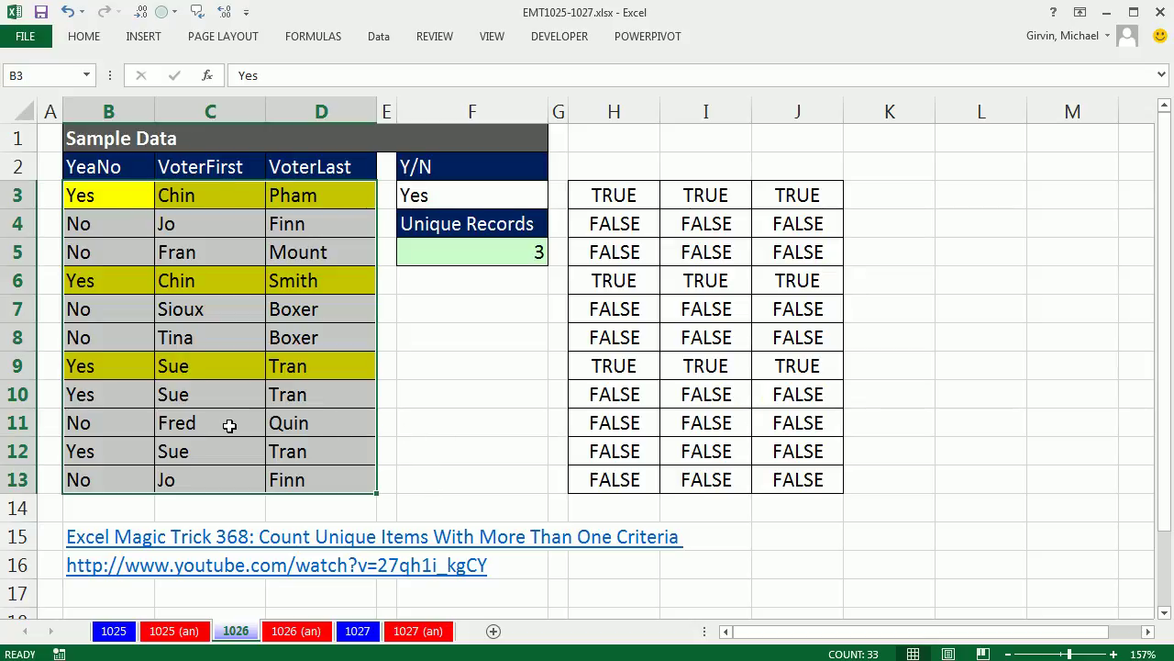
Test the highlighting by inserting a "d" into the last name in D10, and undo the edit
{"action": "double_click", "coordinate": [291, 394]}
{"action": "type", "text": "d"}
{"action": "left_click", "coordinate": [457, 473]}
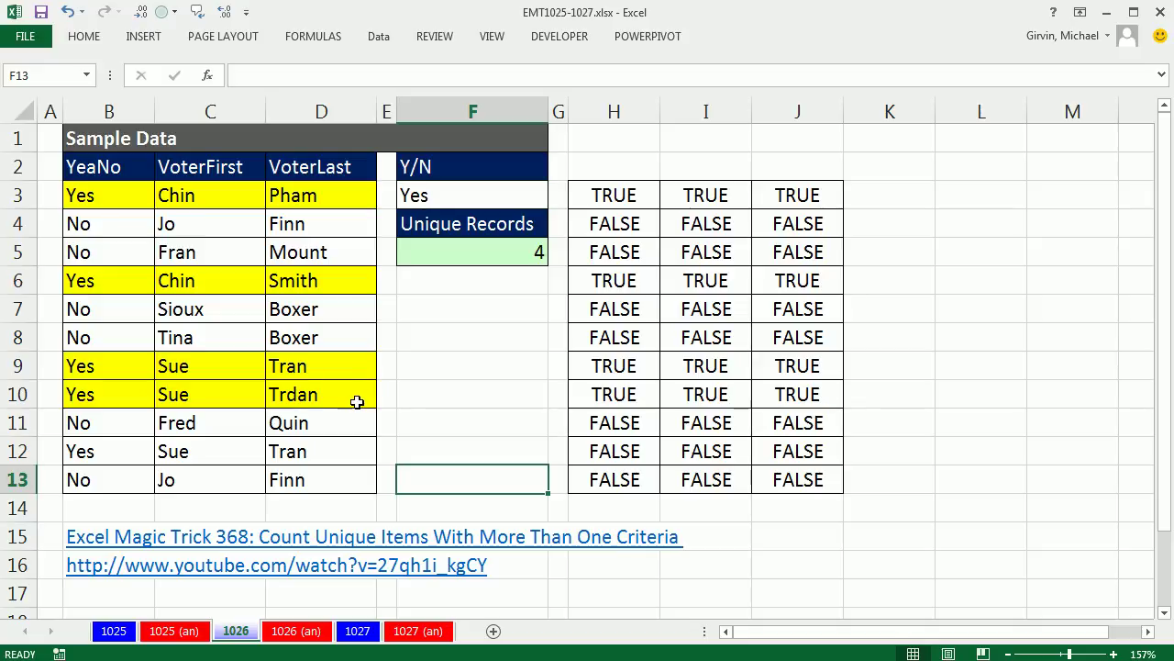
{"action": "key", "text": "ctrl+z"}
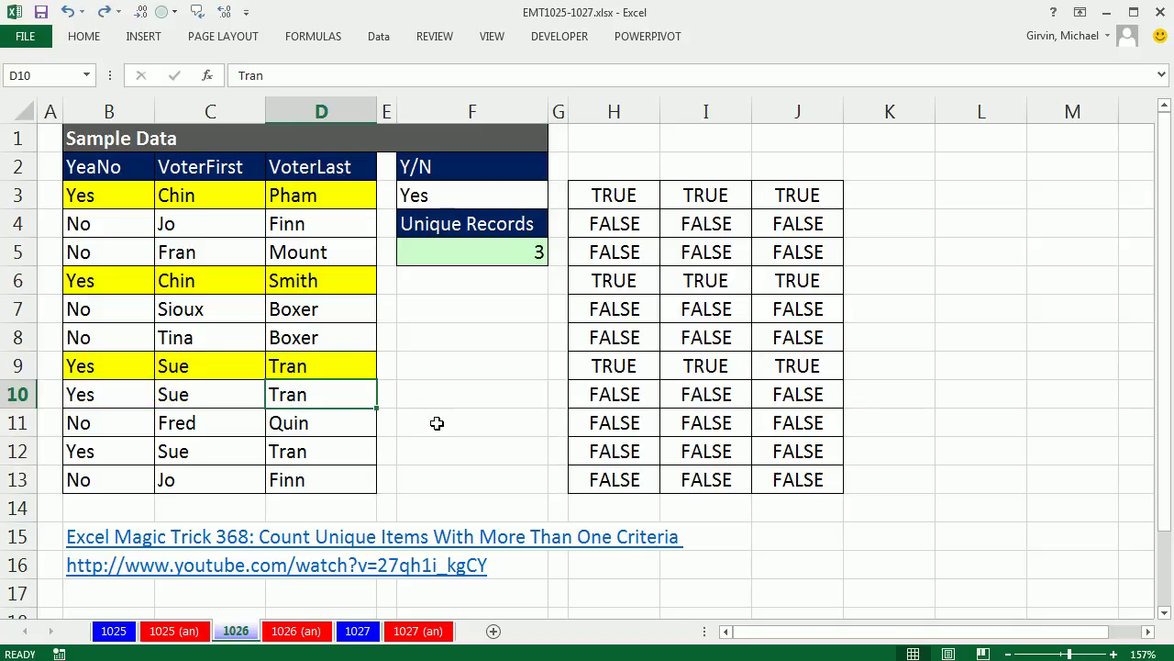